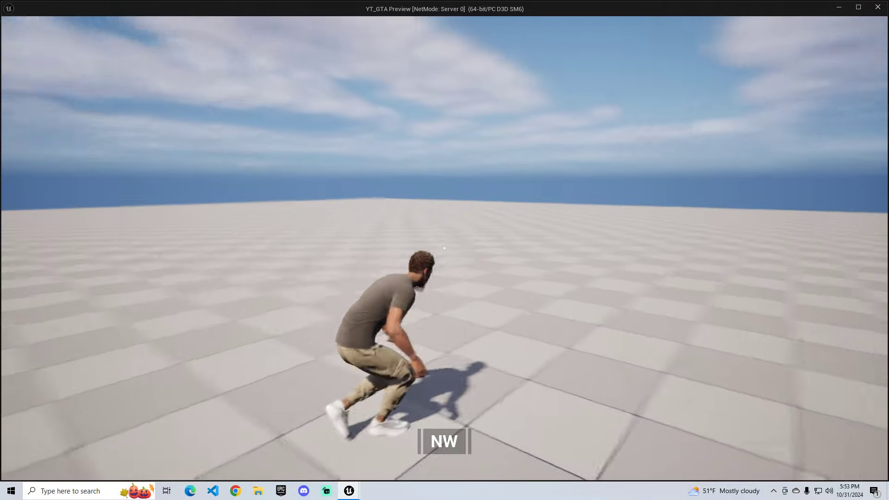
Step: Walk the character across the level in the running preview and end the play session
{"action": "key", "text": "w"}
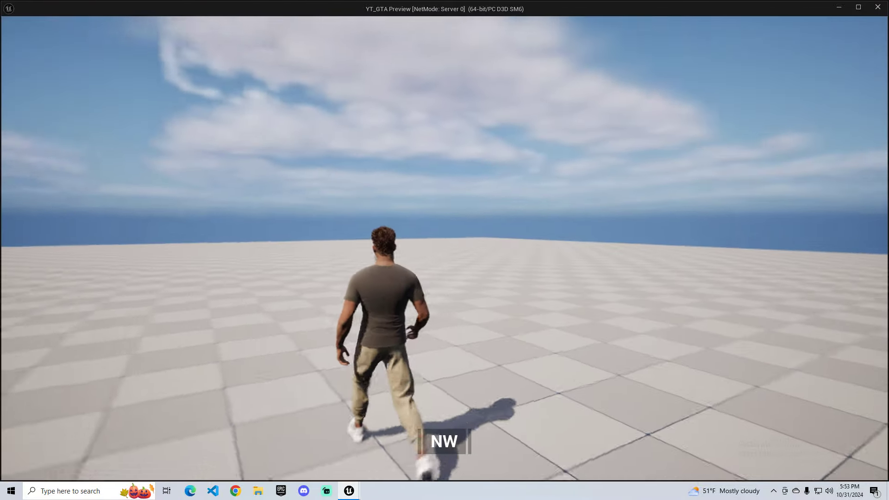
{"action": "key", "text": "w"}
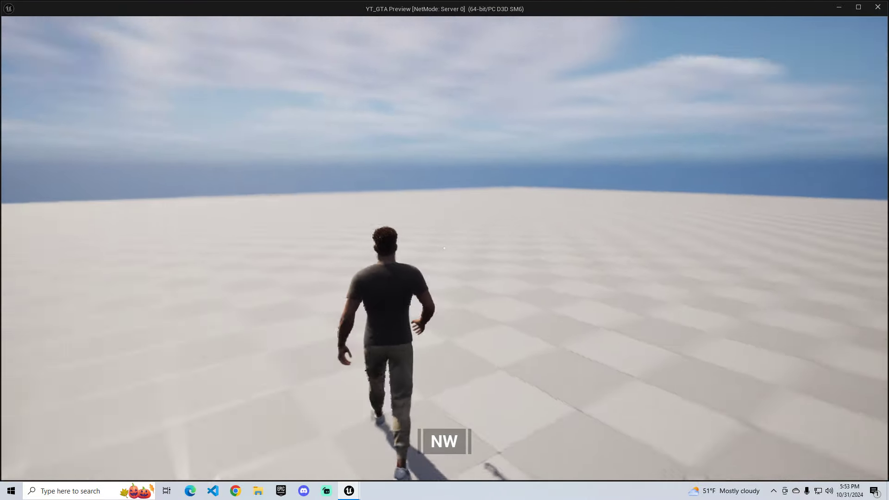
{"action": "key", "text": "w"}
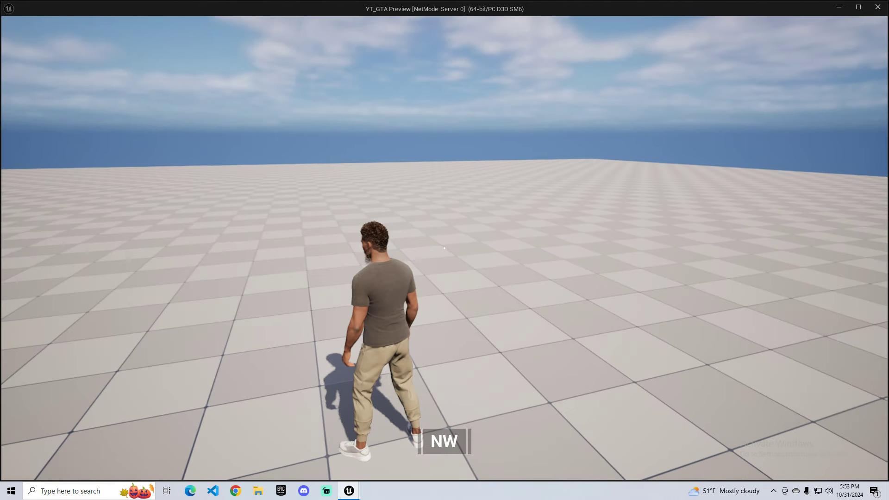
{"action": "key", "text": "Escape"}
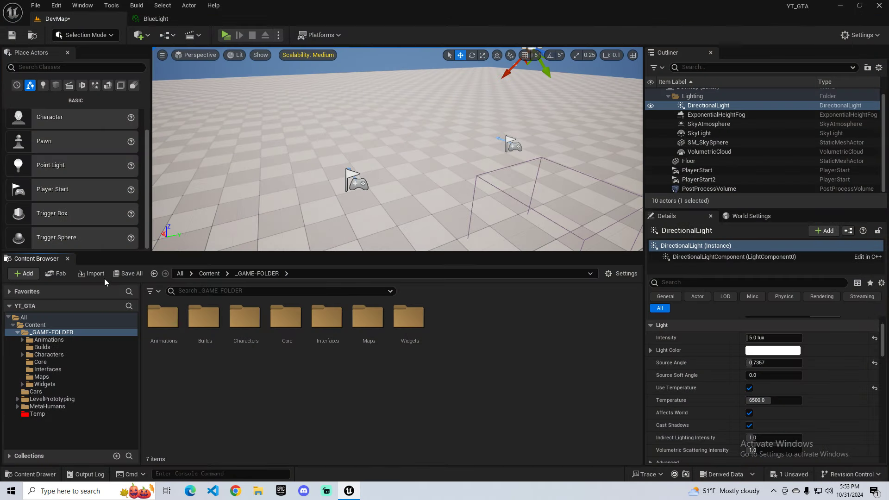
Step: Place the SM_Cylinder and SM_QuarterCylinder meshes from the LevelPrototyping Meshes folder on the level floor
{"action": "left_click", "coordinate": [36, 394]}
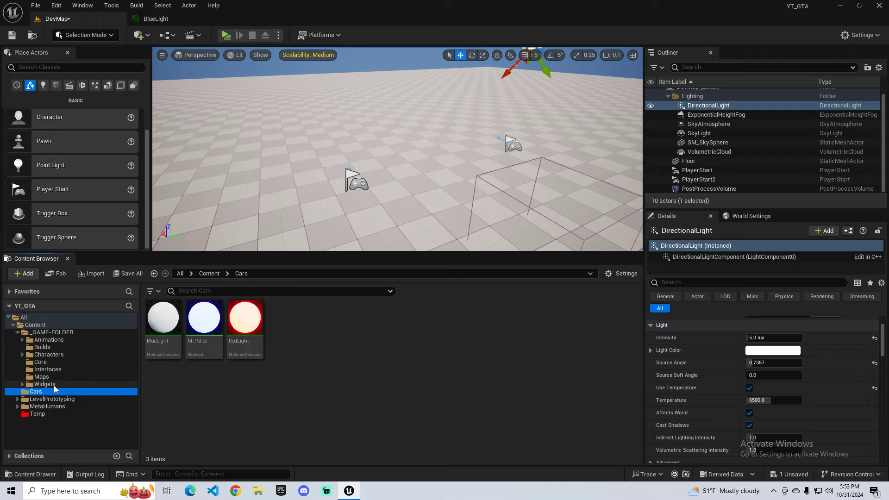
{"action": "left_click", "coordinate": [38, 398]}
{"action": "double_click", "coordinate": [204, 326]}
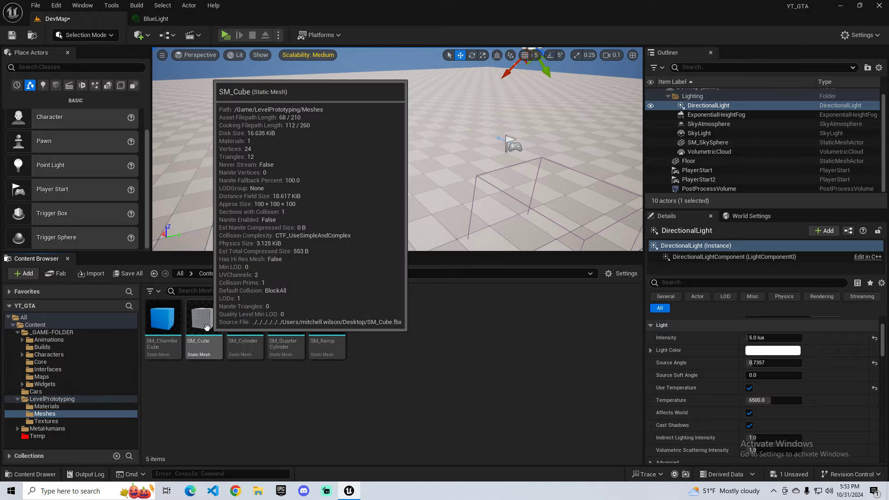
{"action": "left_click_drag", "start_coordinate": [259, 357], "coordinate": [305, 193]}
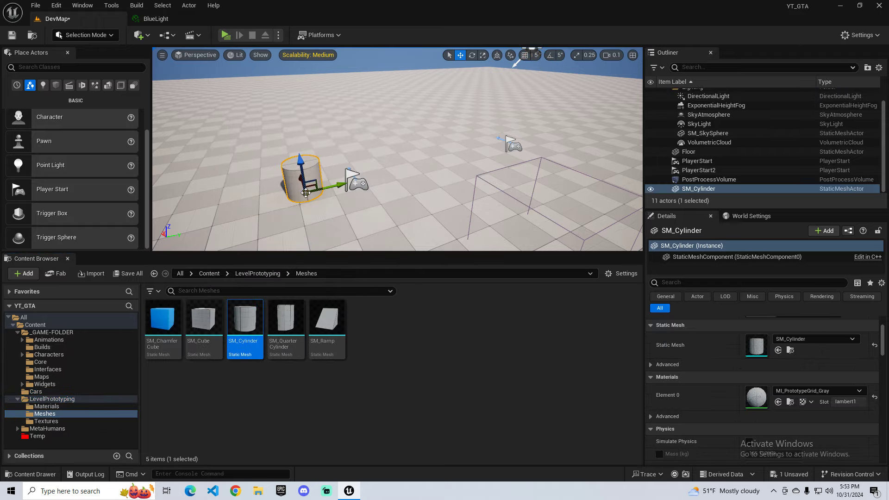
{"action": "left_click_drag", "start_coordinate": [281, 310], "coordinate": [379, 231]}
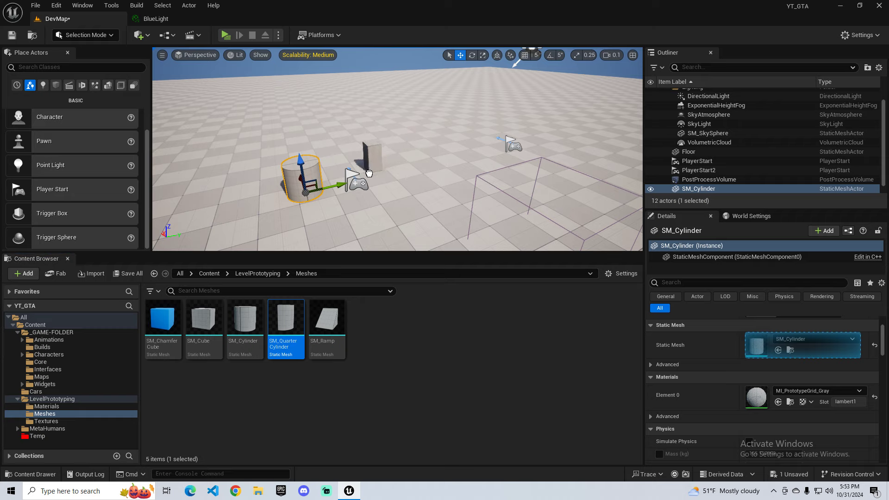
{"action": "left_click_drag", "start_coordinate": [369, 173], "coordinate": [369, 174]}
Step: Apply the M_Police material from the Cars folder to the quarter cylinder and the BlueLight material instance to the cylinder
{"action": "left_click", "coordinate": [18, 400]}
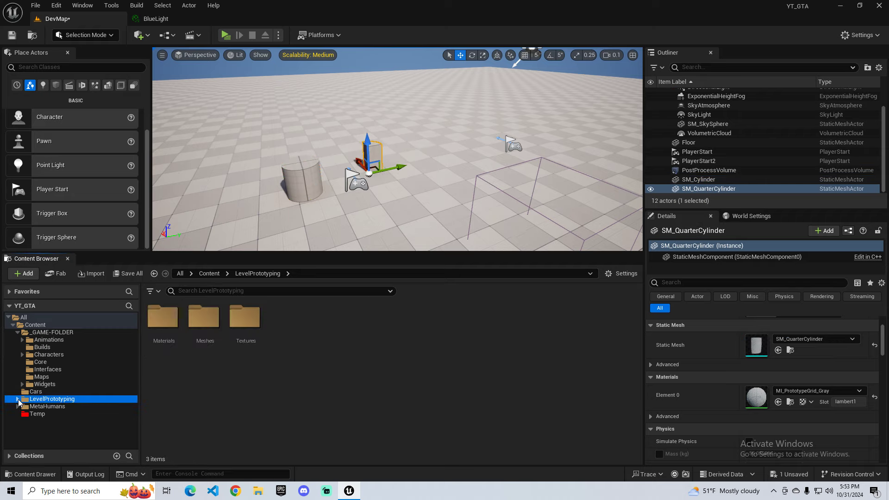
{"action": "left_click", "coordinate": [46, 369]}
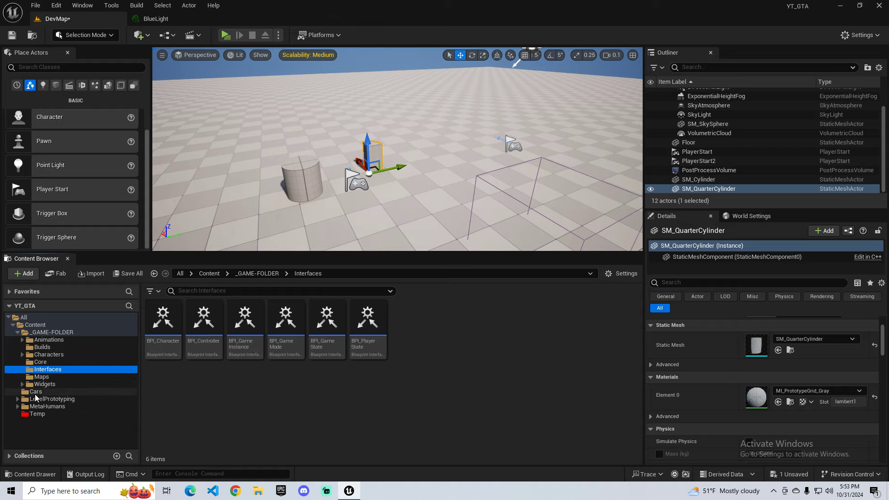
{"action": "left_click", "coordinate": [36, 393]}
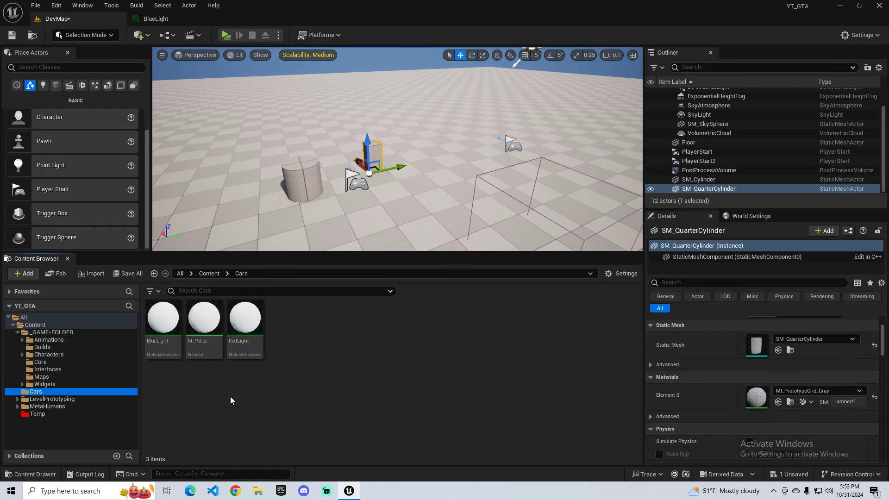
{"action": "left_click_drag", "start_coordinate": [203, 320], "coordinate": [787, 398]}
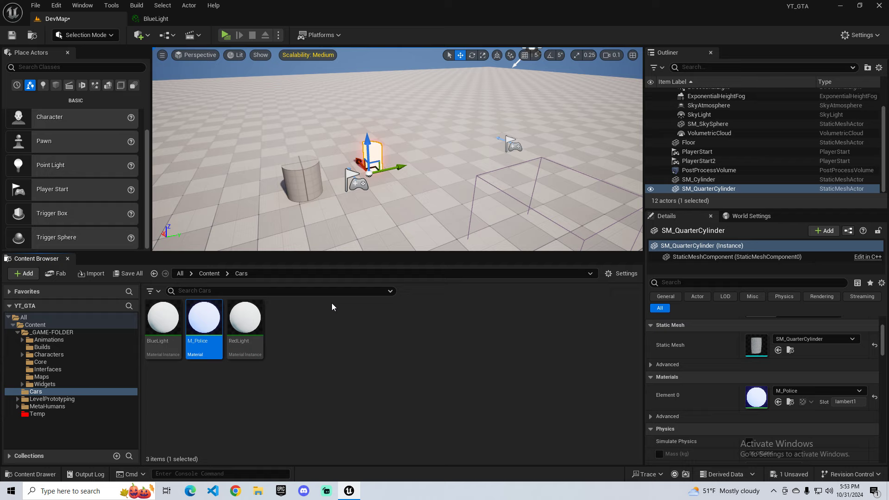
{"action": "left_click", "coordinate": [301, 181]}
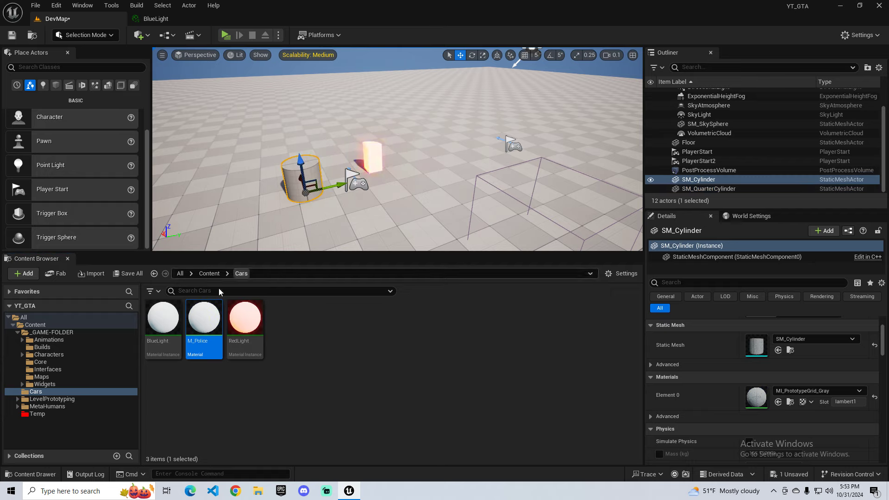
{"action": "left_click", "coordinate": [163, 319]}
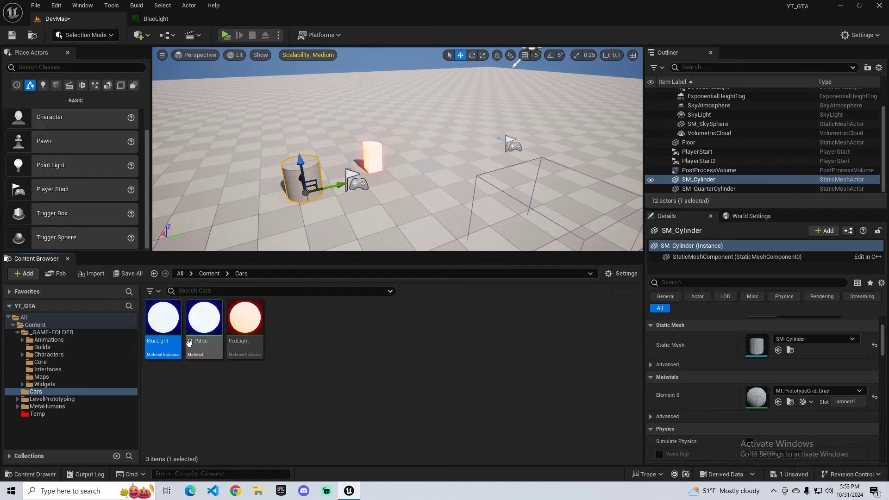
{"action": "left_click_drag", "start_coordinate": [163, 319], "coordinate": [751, 408]}
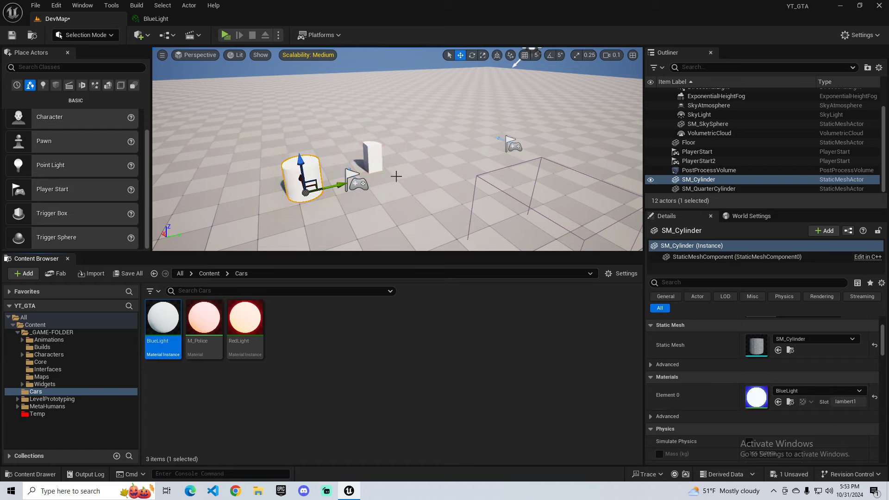
Step: Set the DirectionalLight's intensity to 0 lux and preview the glowing shapes in a short play session
{"action": "scroll", "coordinate": [690, 107], "scroll_direction": "up", "scroll_amount": 2}
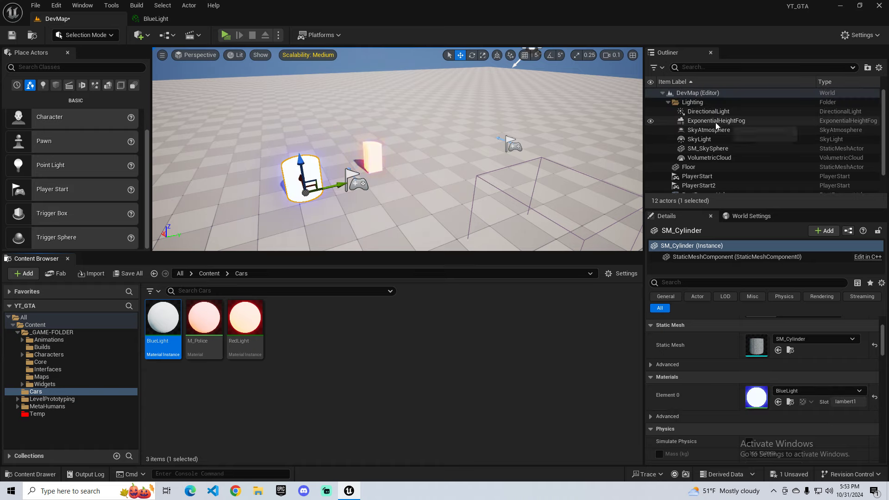
{"action": "left_click", "coordinate": [697, 112]}
{"action": "left_click", "coordinate": [772, 337]}
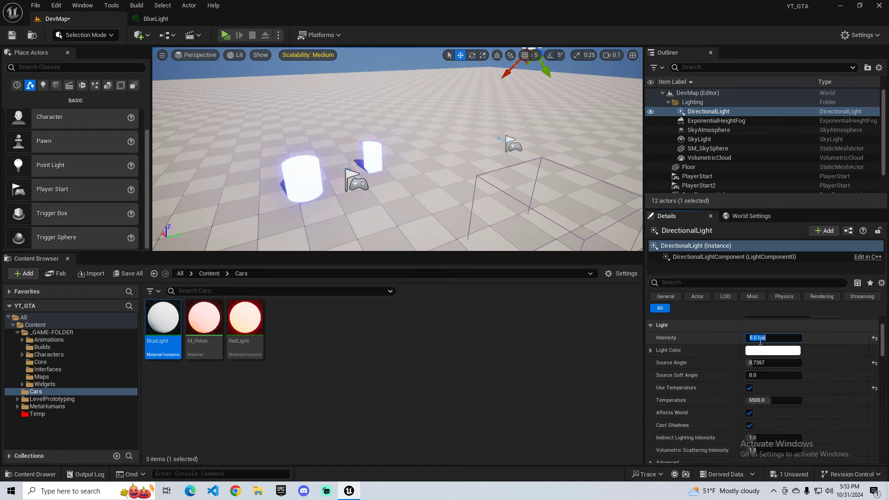
{"action": "type", "text": "0"}
{"action": "key", "text": "Return"}
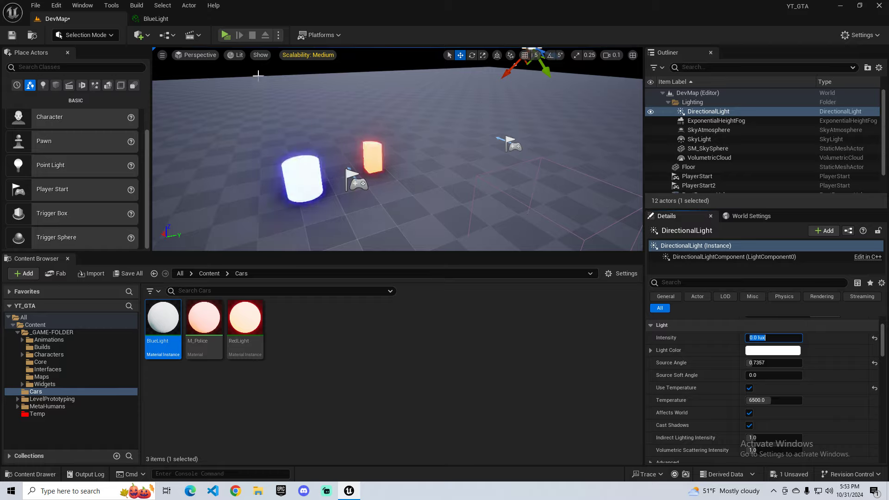
{"action": "left_click", "coordinate": [226, 36]}
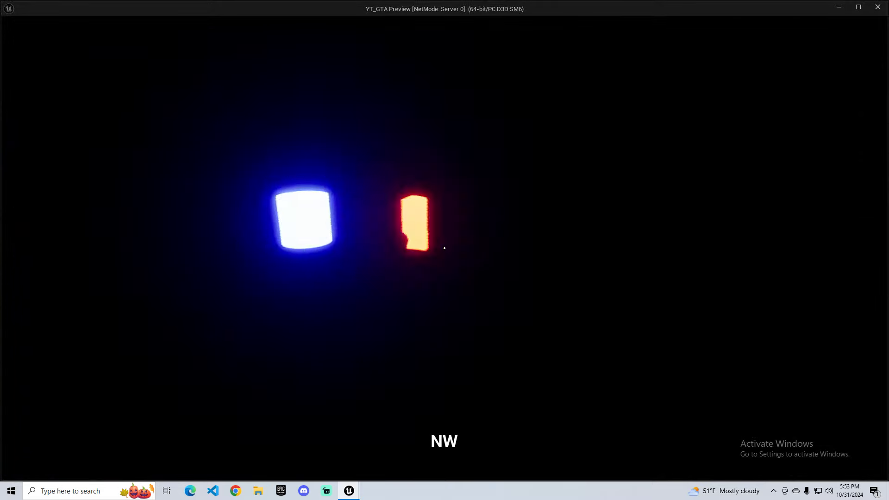
{"action": "key", "text": "Escape"}
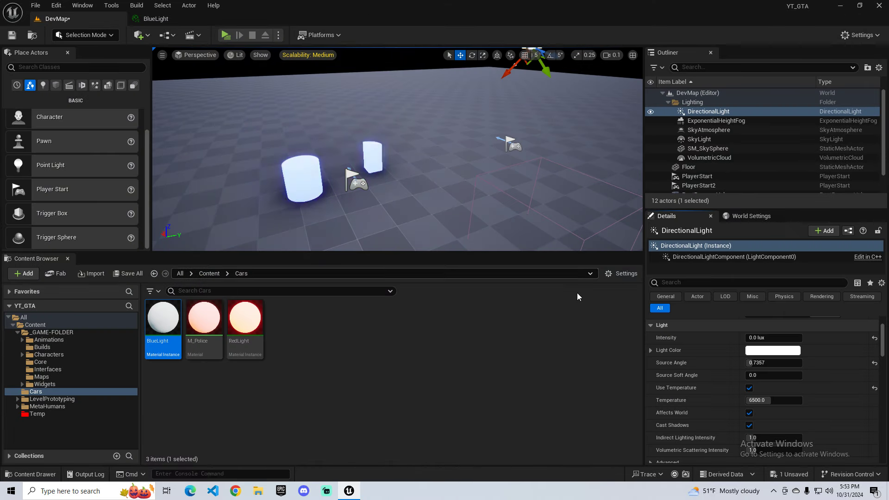
Step: Undo the DirectionalLight intensity change and delete both the cylinder and the quarter cylinder from the level
{"action": "key", "text": "ctrl+z"}
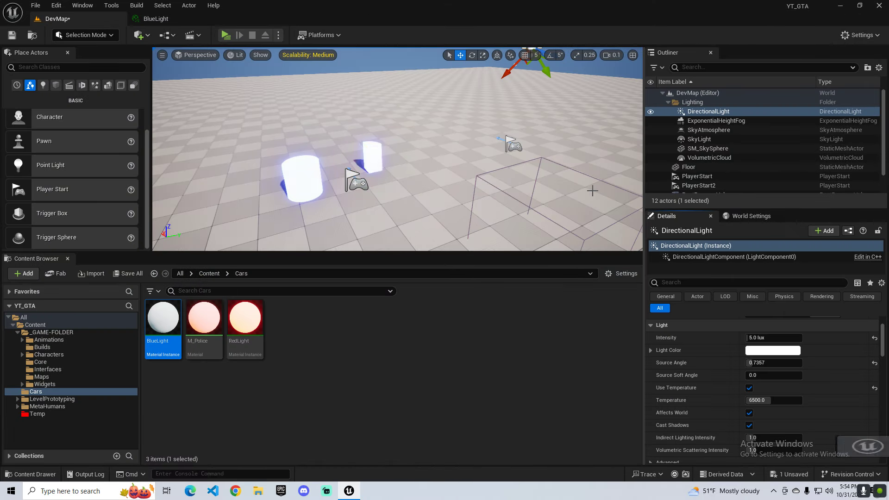
{"action": "left_click", "coordinate": [300, 180]}
{"action": "key", "text": "Delete"}
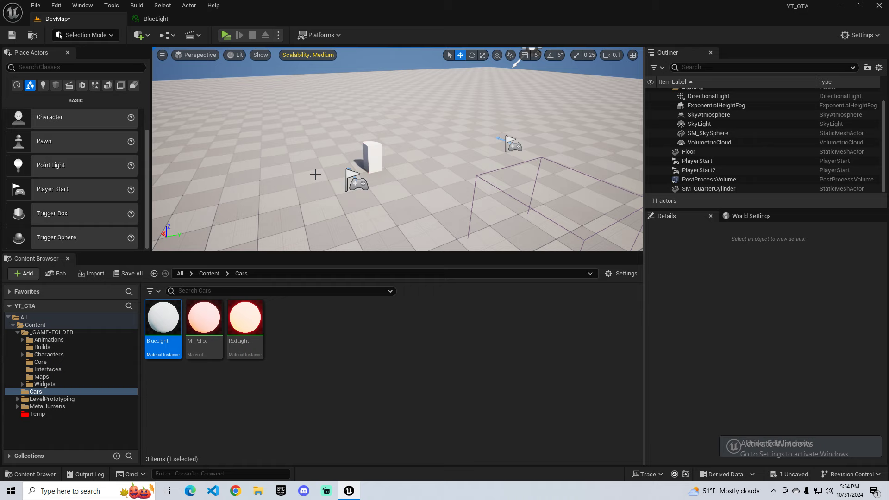
{"action": "left_click", "coordinate": [374, 158]}
{"action": "key", "text": "Delete"}
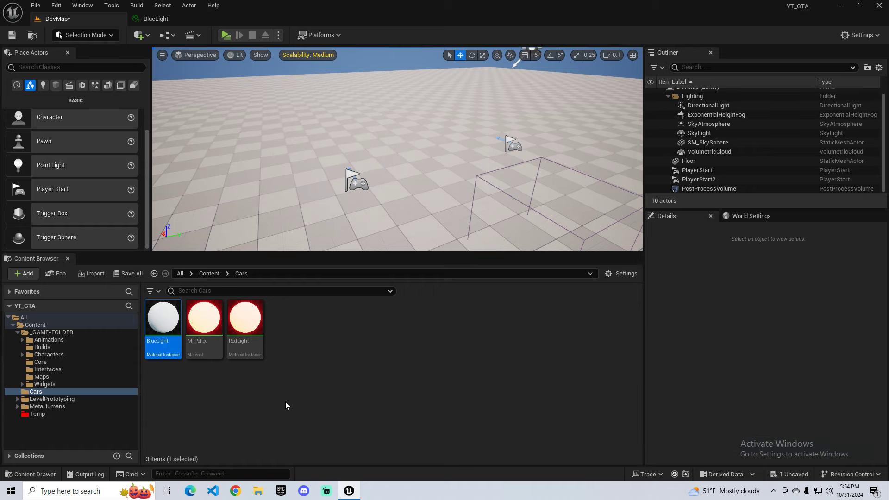
Step: Create a Materials folder inside Cars and move BlueLight, M_Police and RedLight into it
{"action": "right_click", "coordinate": [286, 405]}
{"action": "left_click", "coordinate": [320, 96]}
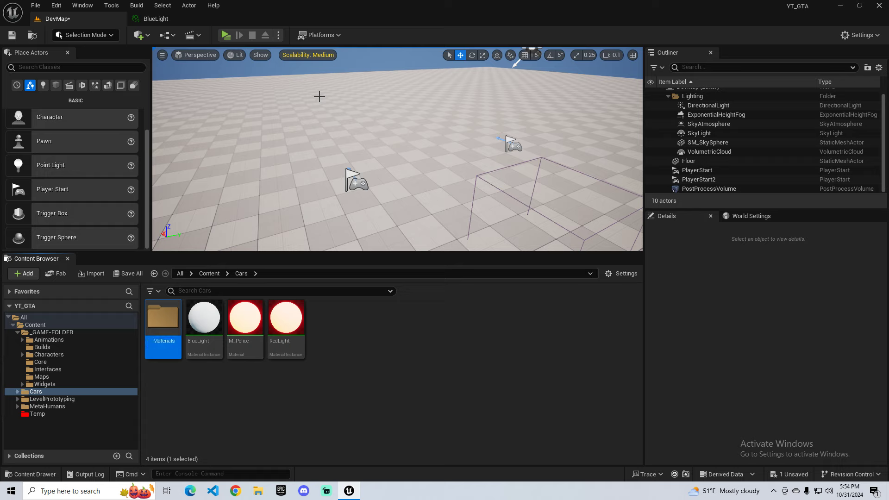
{"action": "left_click", "coordinate": [203, 324]}
{"action": "left_click", "coordinate": [286, 325], "text": "shift"}
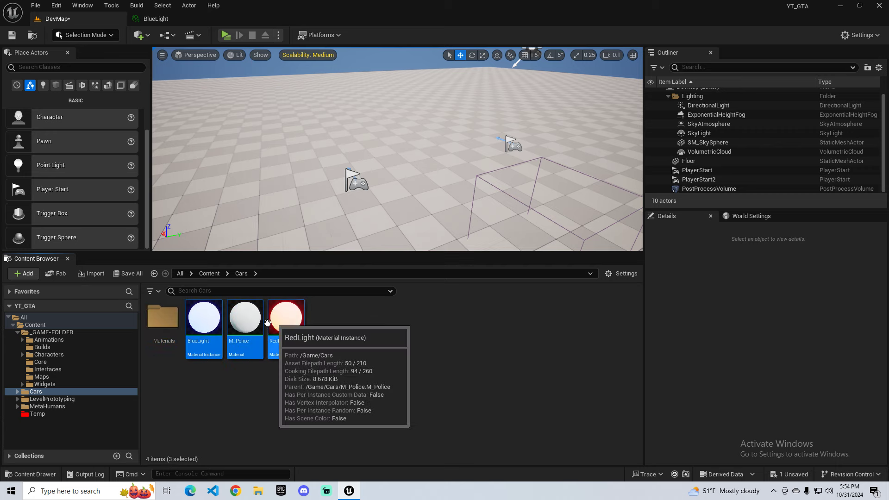
{"action": "left_click_drag", "start_coordinate": [191, 342], "coordinate": [169, 334]}
{"action": "left_click", "coordinate": [197, 346]}
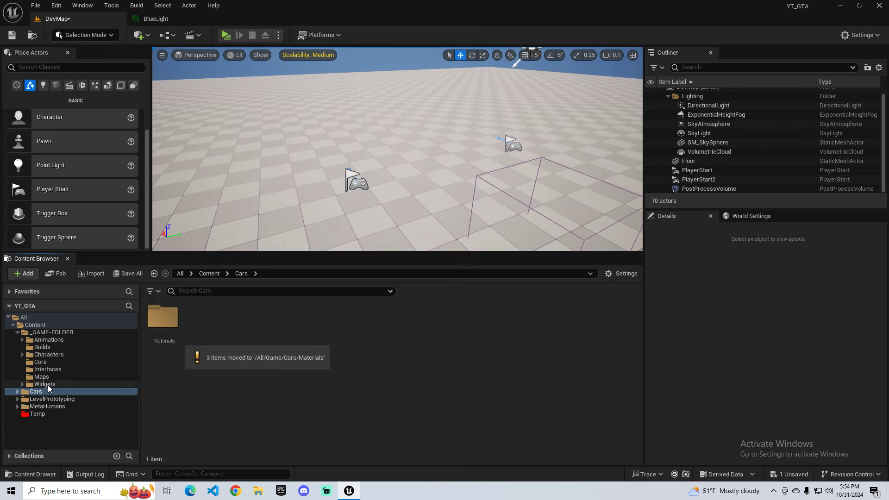
Step: Examine the functions of the BPI_Character interface in the Interfaces folder, and close it along with the BlueLight editor
{"action": "left_click", "coordinate": [47, 370]}
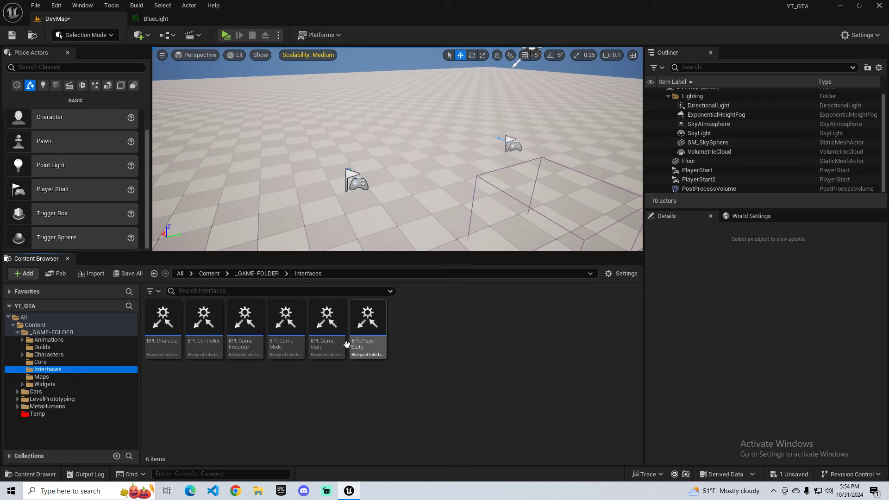
{"action": "left_click", "coordinate": [245, 332]}
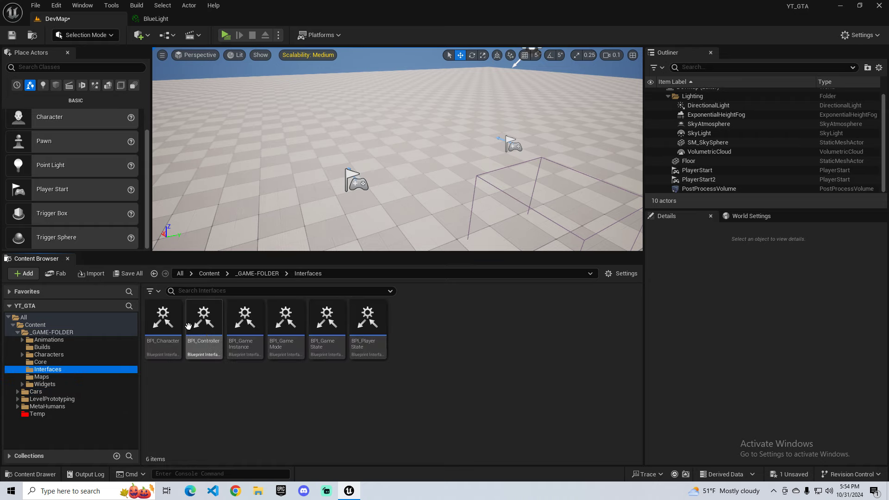
{"action": "double_click", "coordinate": [164, 322]}
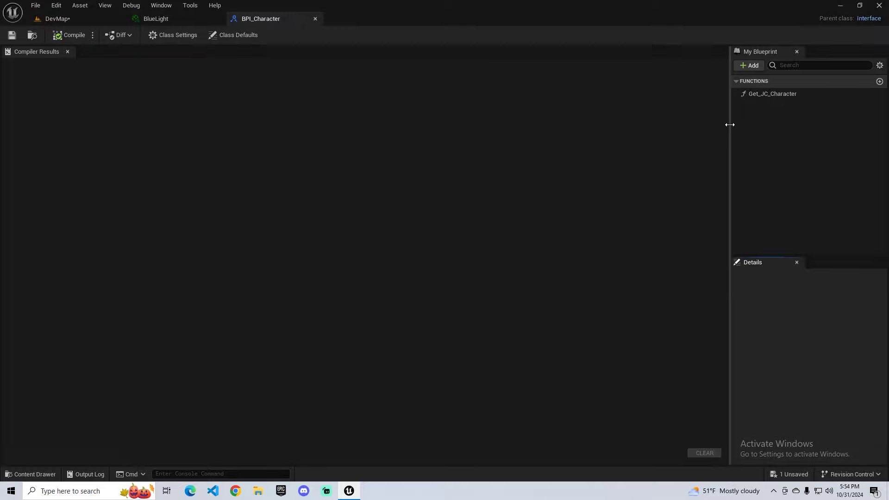
{"action": "left_click_drag", "start_coordinate": [730, 125], "coordinate": [658, 107]}
{"action": "left_click", "coordinate": [314, 19]}
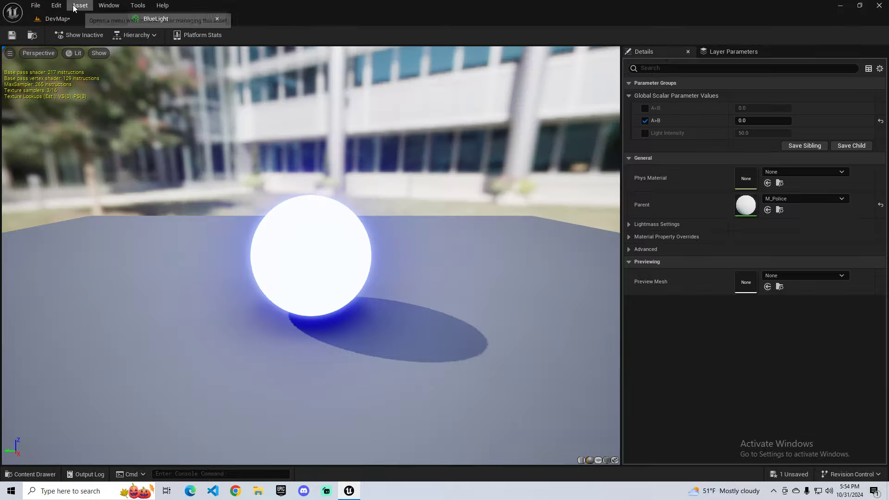
{"action": "left_click", "coordinate": [216, 19]}
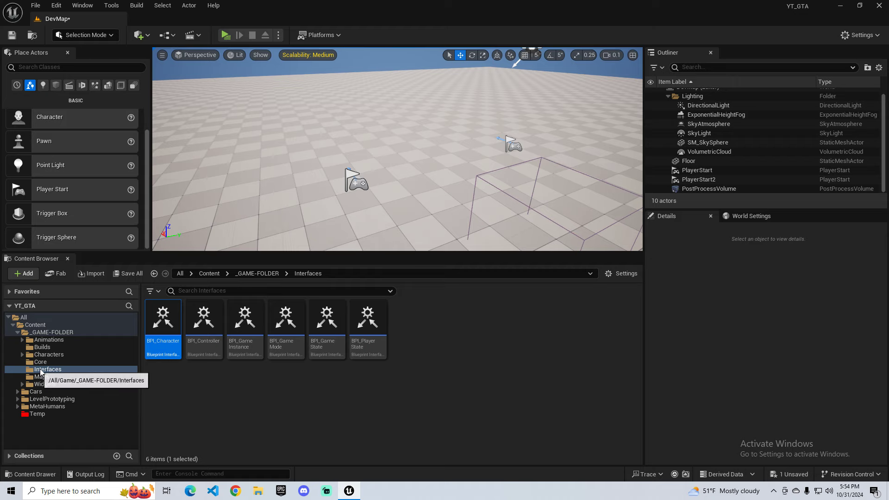
Step: Look through the Core and Characters folders and open the DT_PlayerInfo data table from the character Blueprints' Data folder
{"action": "left_click", "coordinate": [39, 362]}
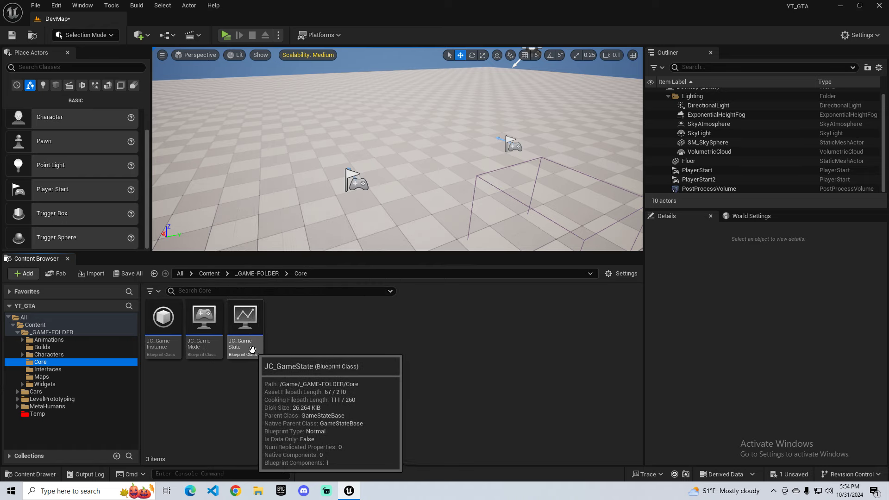
{"action": "left_click", "coordinate": [46, 354]}
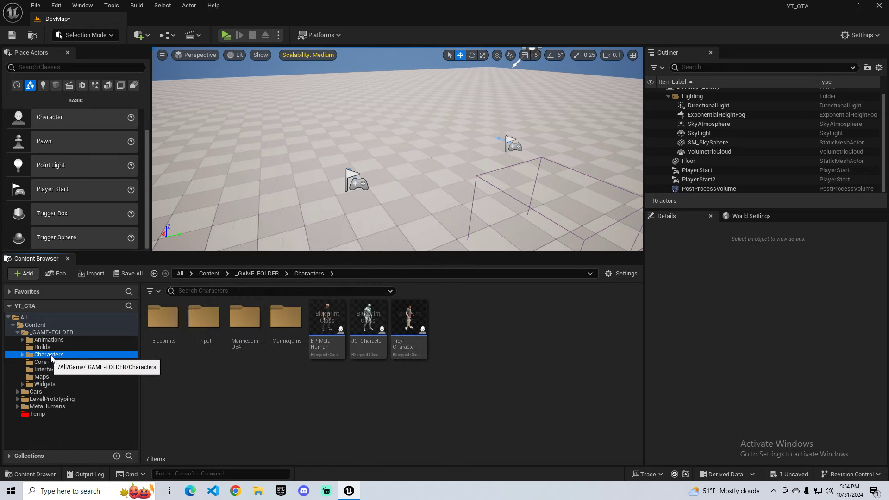
{"action": "double_click", "coordinate": [164, 324]}
{"action": "double_click", "coordinate": [164, 338]}
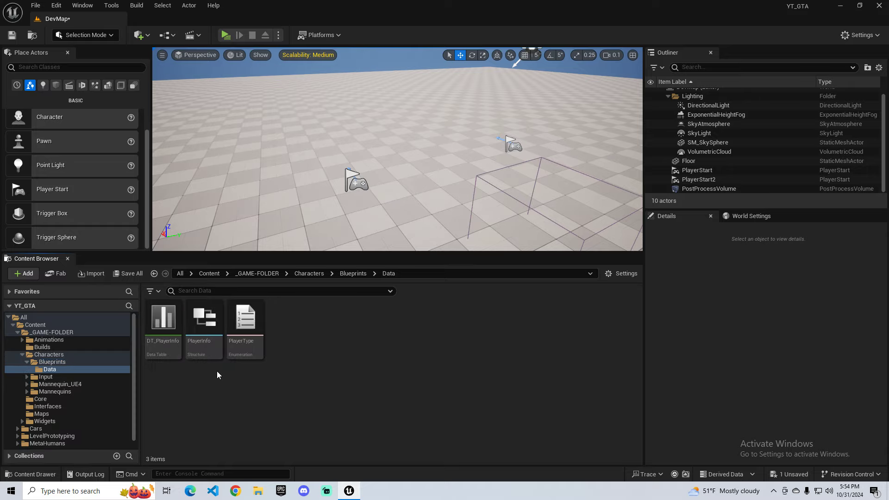
{"action": "double_click", "coordinate": [172, 334]}
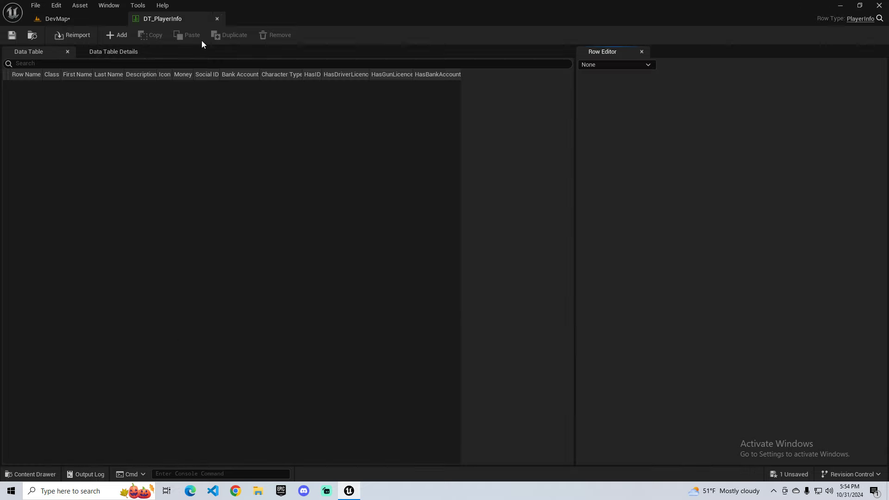
Step: Examine the variables of the PlayerInfo structure in the Data folder and return to the DevMap level
{"action": "left_click", "coordinate": [77, 21]}
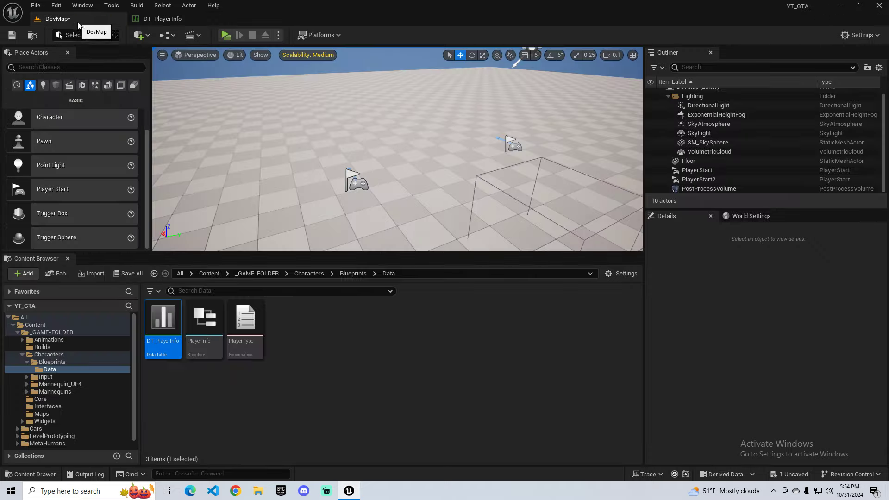
{"action": "double_click", "coordinate": [208, 326]}
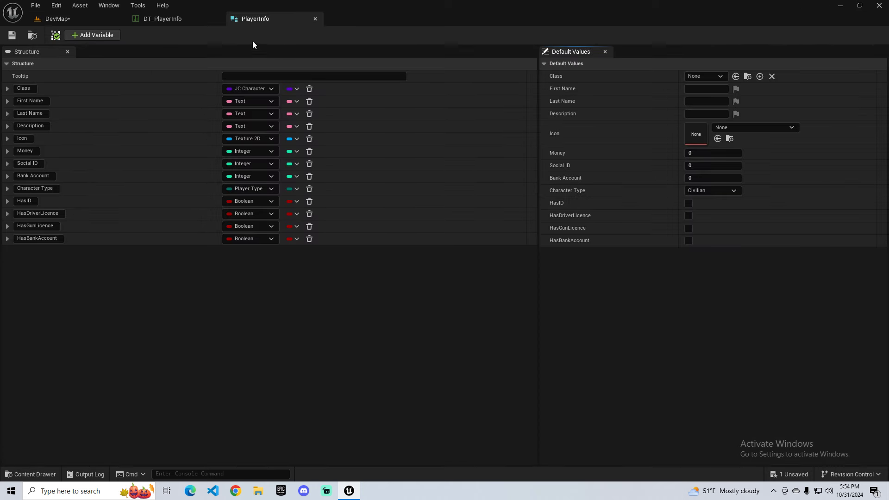
{"action": "left_click", "coordinate": [99, 18]}
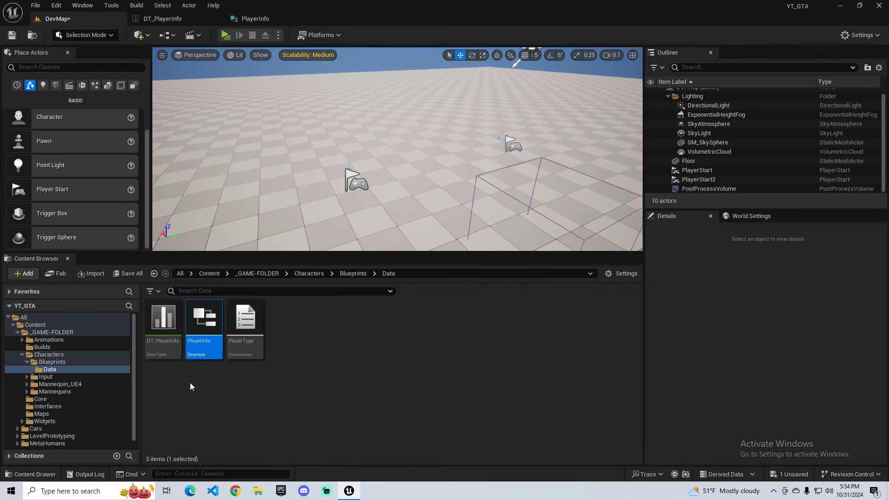
Step: Force-delete the Data folder inside the character Blueprints folder, including DT_PlayerInfo, PlayerInfo and PlayerType
{"action": "left_click", "coordinate": [48, 369]}
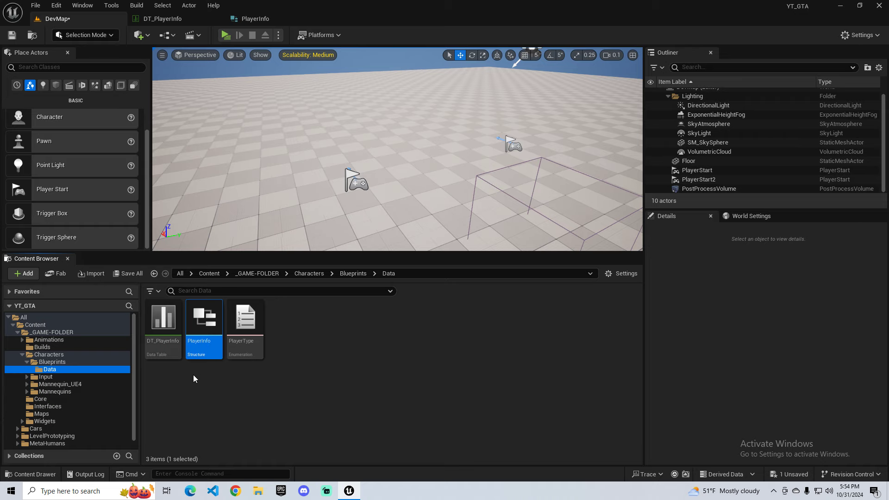
{"action": "key", "text": "Delete"}
{"action": "left_click", "coordinate": [213, 396]}
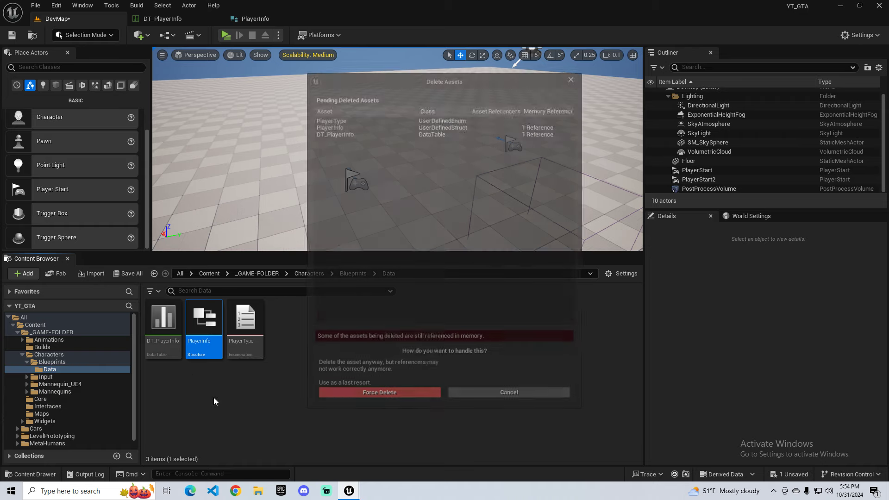
{"action": "left_click", "coordinate": [378, 395]}
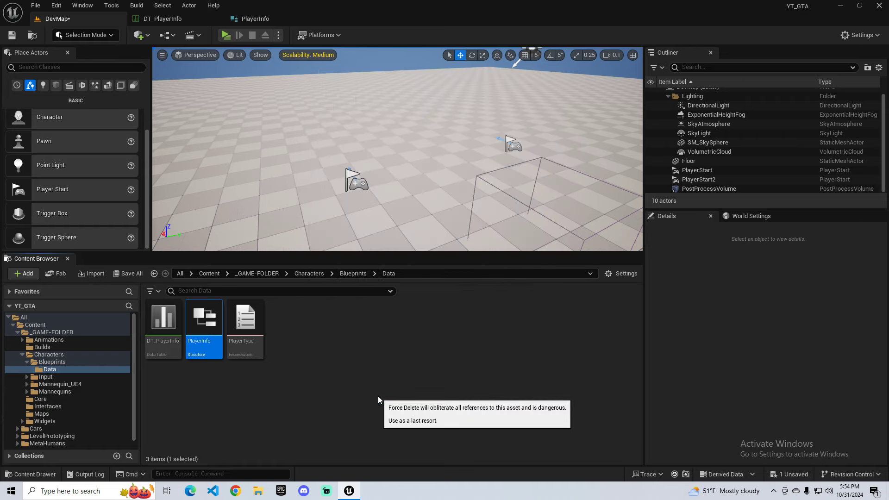
Step: In the Inputs Graph of the JC_Character blueprint, extend the Crouching and Sprinting comment boxes downward and save the blueprint
{"action": "left_click", "coordinate": [37, 354]}
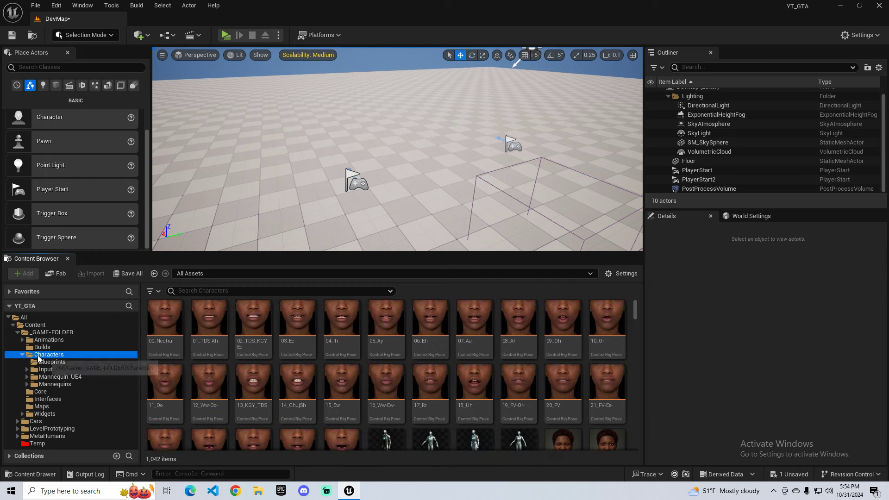
{"action": "left_click", "coordinate": [25, 354]}
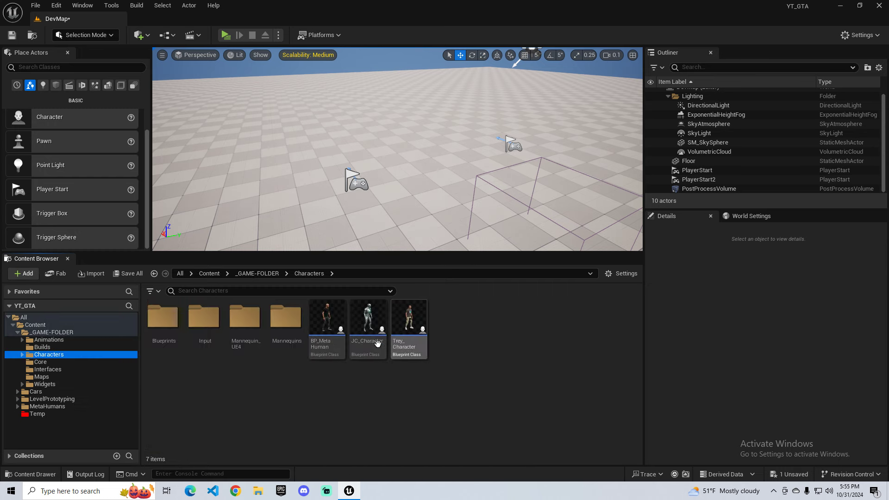
{"action": "double_click", "coordinate": [373, 320]}
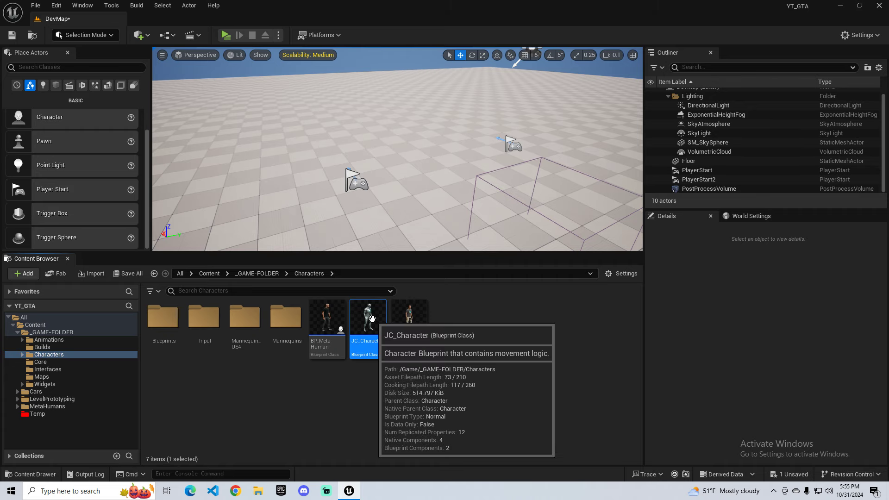
{"action": "scroll", "coordinate": [310, 232], "scroll_direction": "down", "scroll_amount": 4}
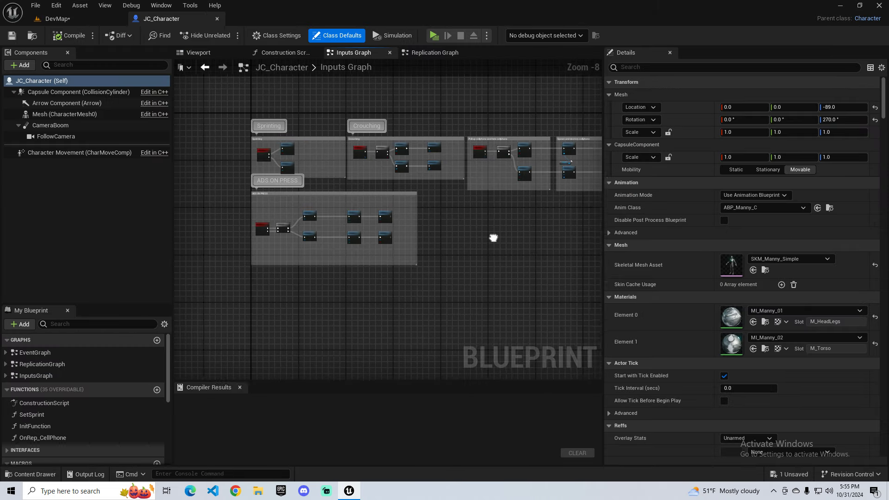
{"action": "left_click_drag", "start_coordinate": [463, 177], "coordinate": [465, 188]}
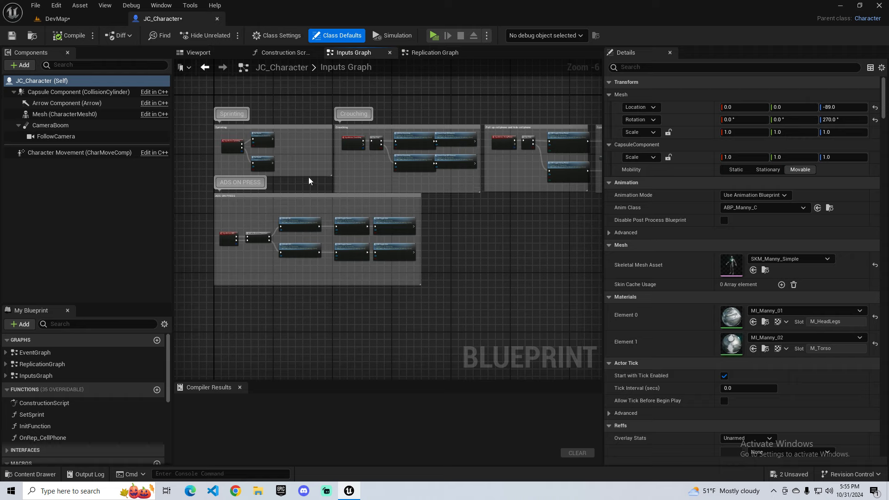
{"action": "left_click_drag", "start_coordinate": [310, 176], "coordinate": [310, 182]}
{"action": "left_click", "coordinate": [14, 36]}
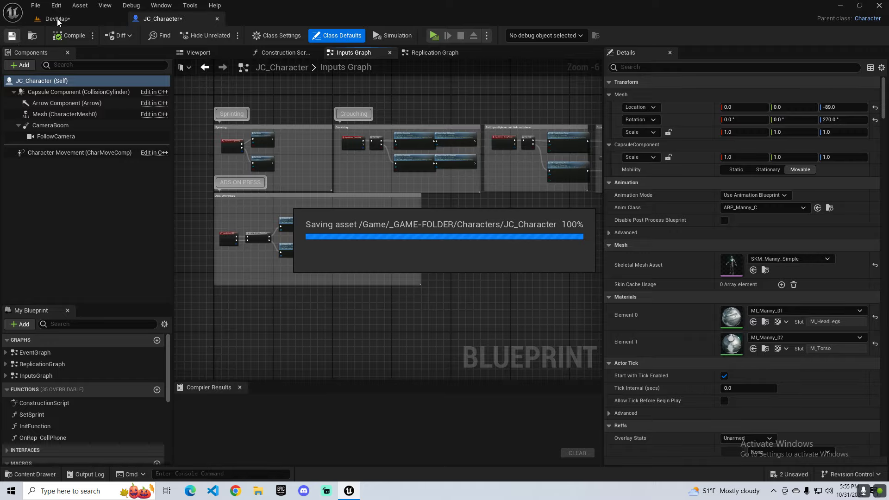
Step: Play-test the DevMap level with the current default pawn and stop the preview
{"action": "left_click", "coordinate": [57, 19]}
{"action": "left_click", "coordinate": [225, 36]}
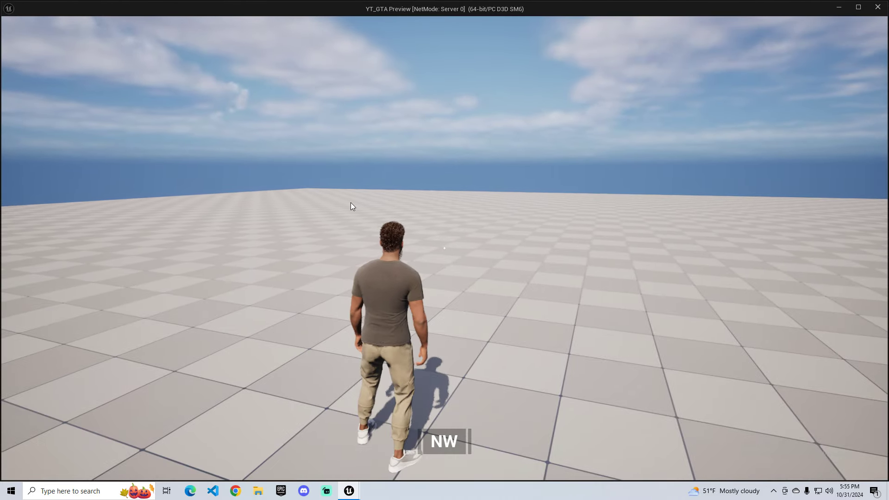
{"action": "key", "text": "Escape"}
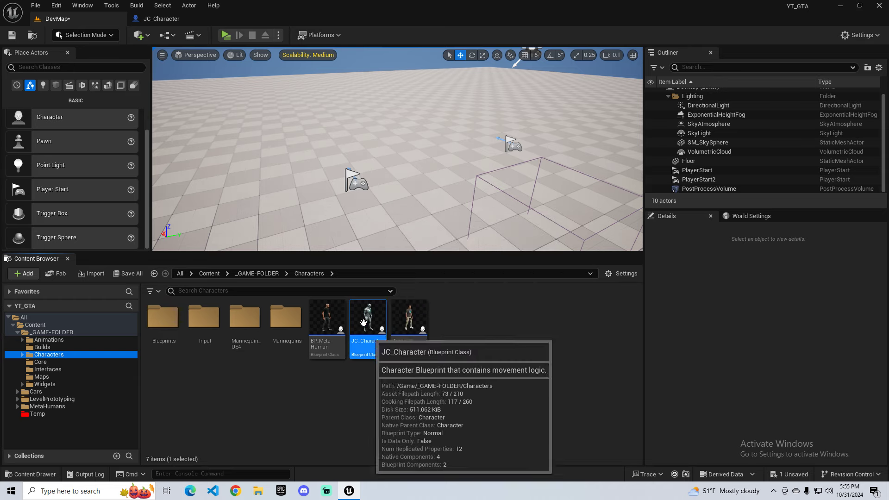
Step: Look through the Builds folder and open the JC_GameMode blueprint from the Core folder
{"action": "left_click", "coordinate": [22, 355]}
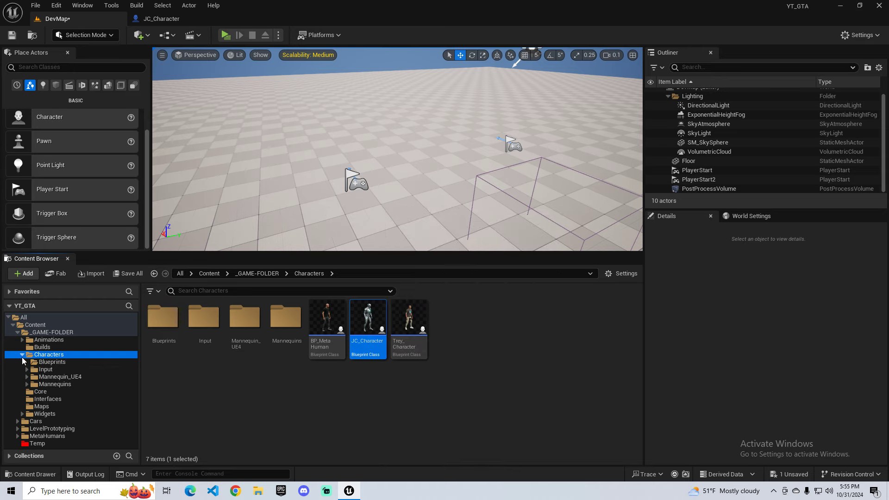
{"action": "left_click", "coordinate": [38, 347]}
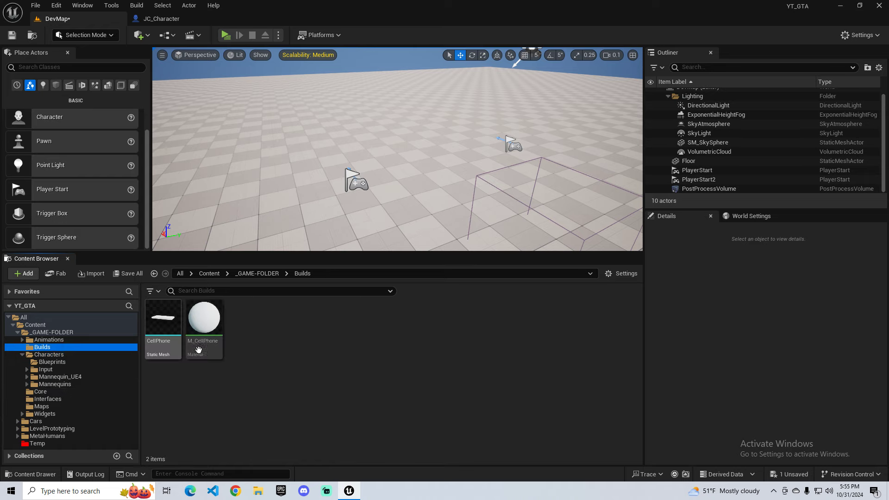
{"action": "left_click", "coordinate": [22, 355]}
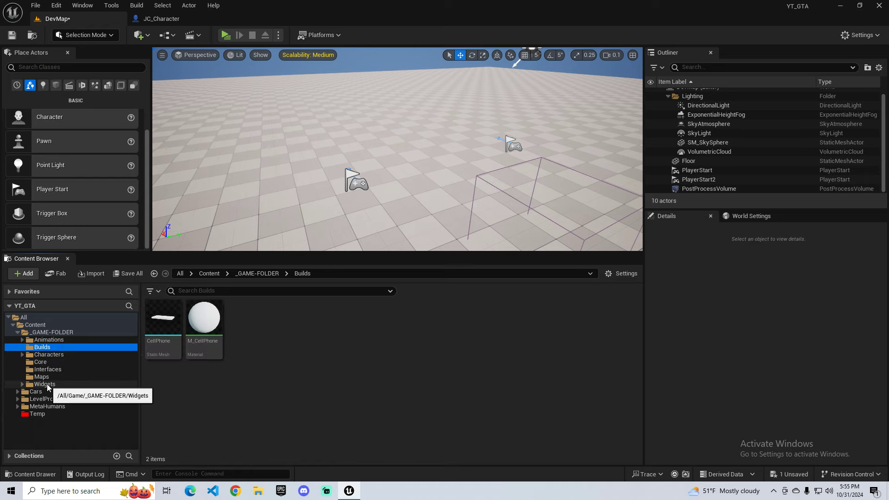
{"action": "left_click", "coordinate": [44, 363]}
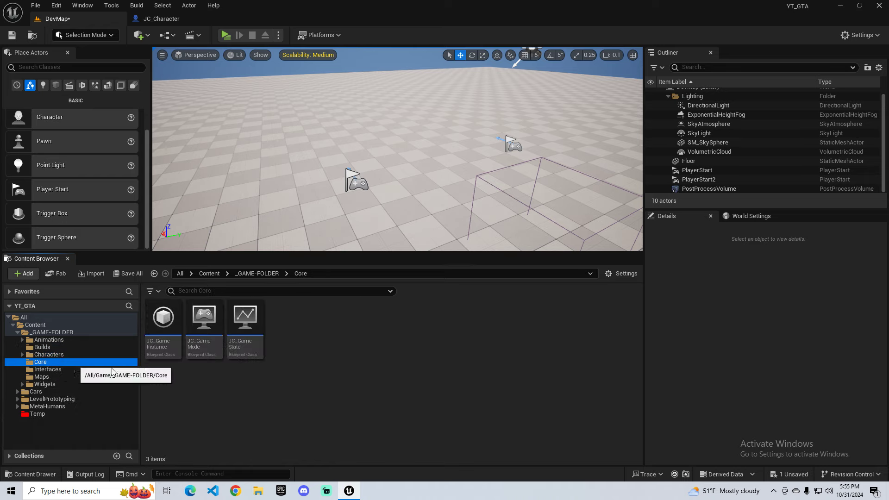
{"action": "double_click", "coordinate": [207, 351]}
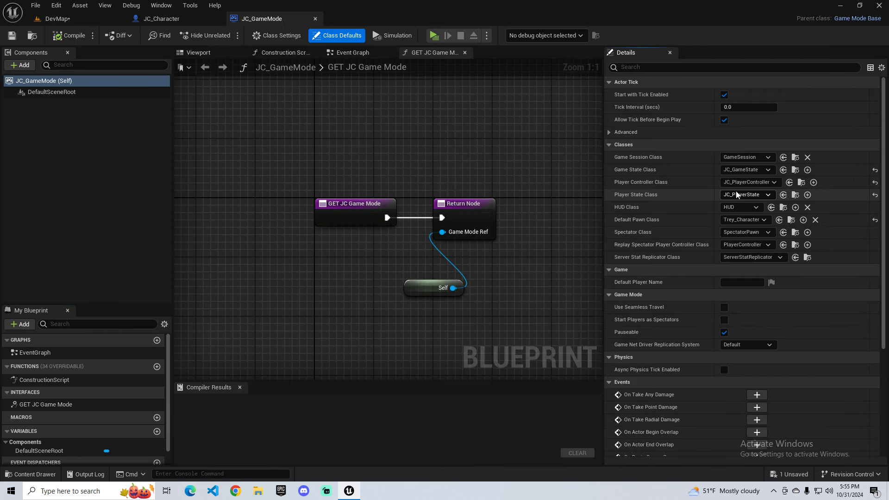
Step: Set the Default Pawn Class of JC_GameMode to BP_MetaHuman and compile the blueprint
{"action": "left_click", "coordinate": [743, 220]}
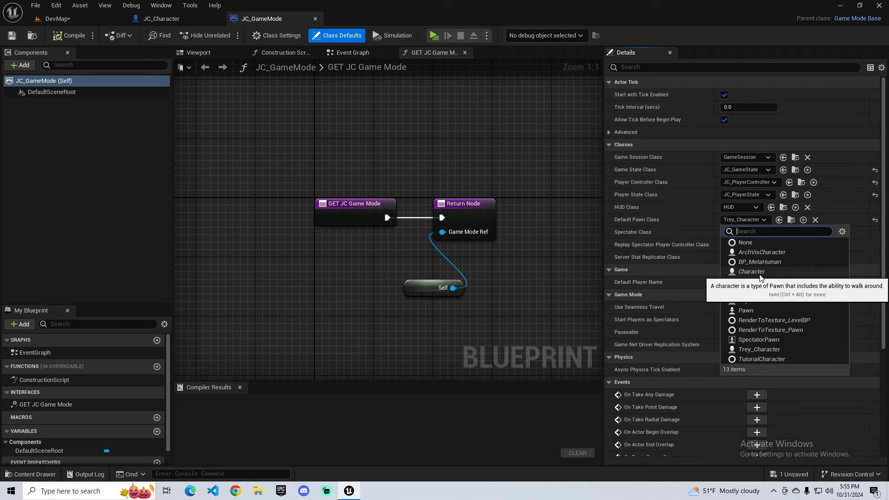
{"action": "type", "text": "a"}
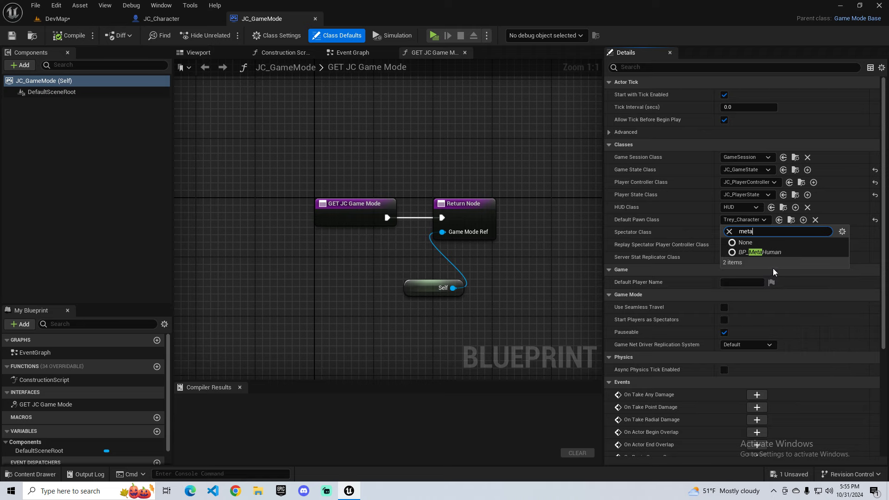
{"action": "left_click", "coordinate": [751, 253]}
{"action": "left_click", "coordinate": [752, 257]}
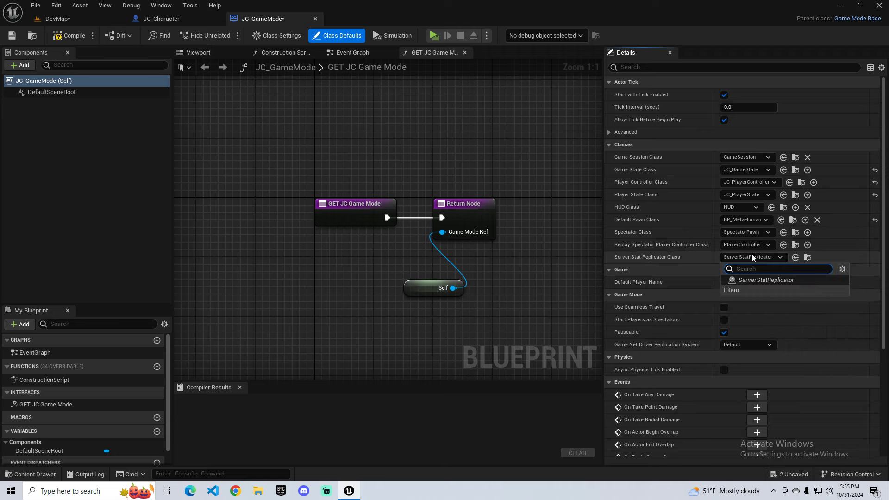
{"action": "left_click", "coordinate": [70, 35]}
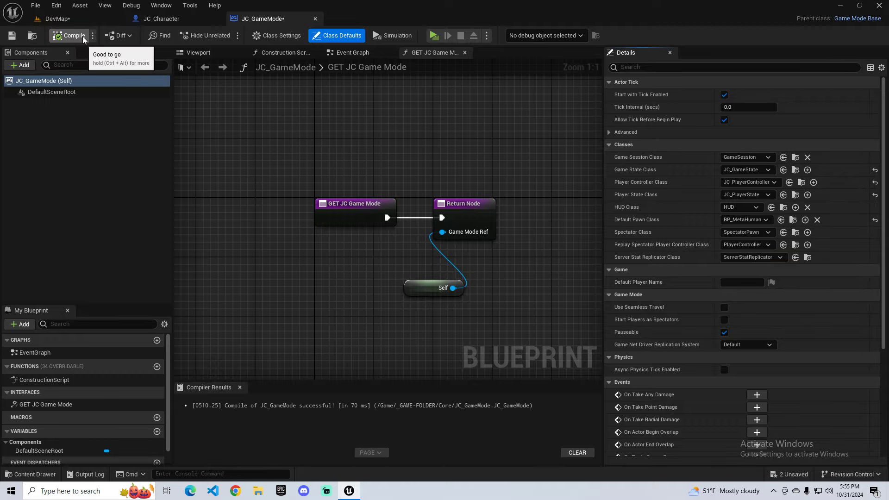
Step: Play-test DevMap by walking and running with the BP_MetaHuman character, and end the preview
{"action": "left_click", "coordinate": [62, 18]}
{"action": "left_click", "coordinate": [225, 36]}
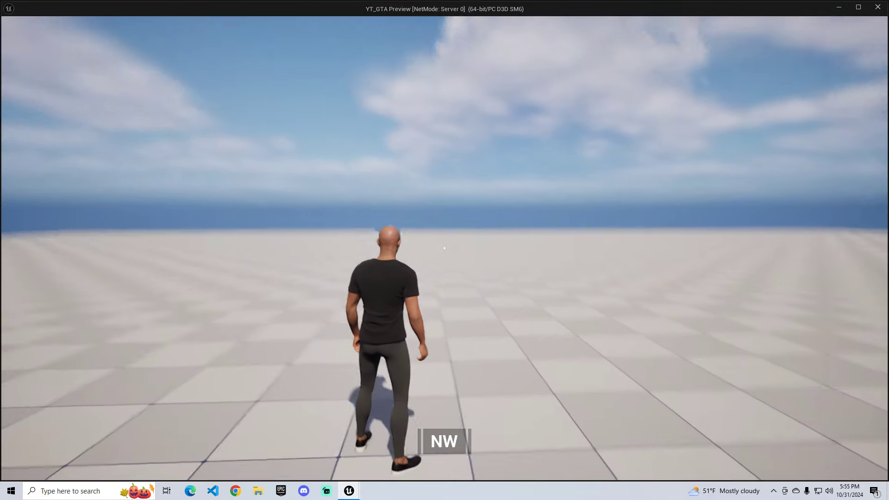
{"action": "key", "text": "w"}
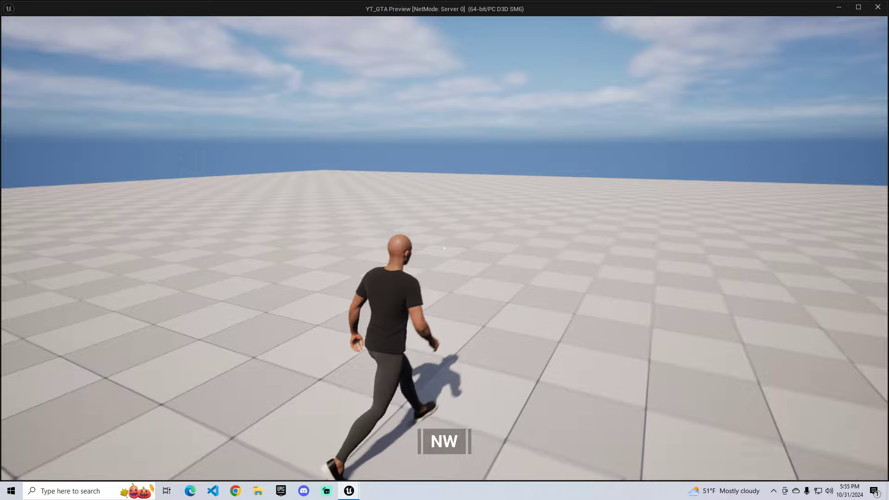
{"action": "key", "text": "w"}
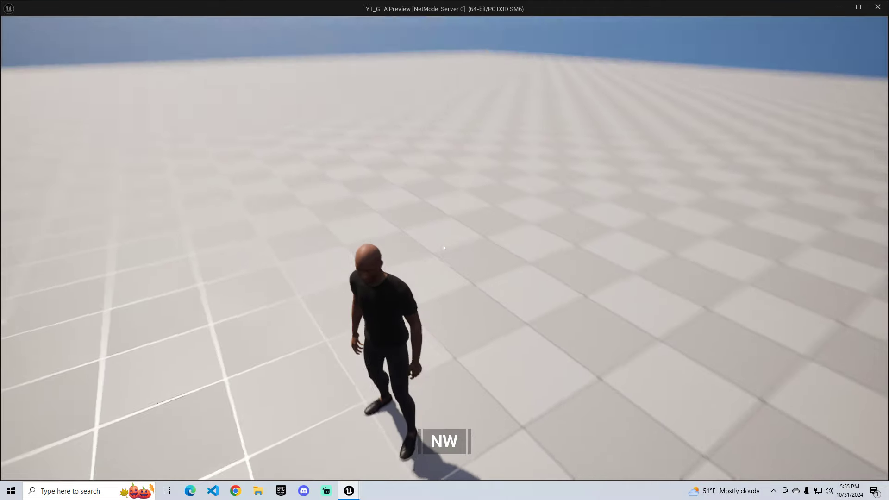
{"action": "key", "text": "w"}
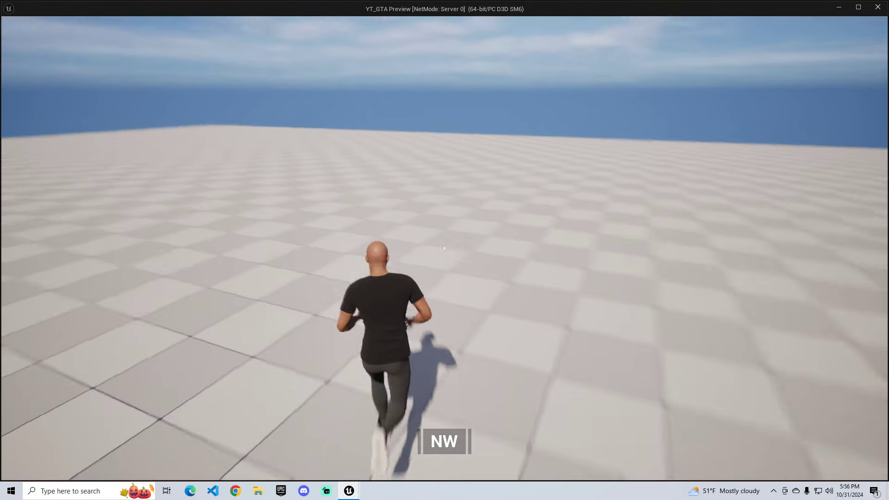
{"action": "key", "text": "Escape"}
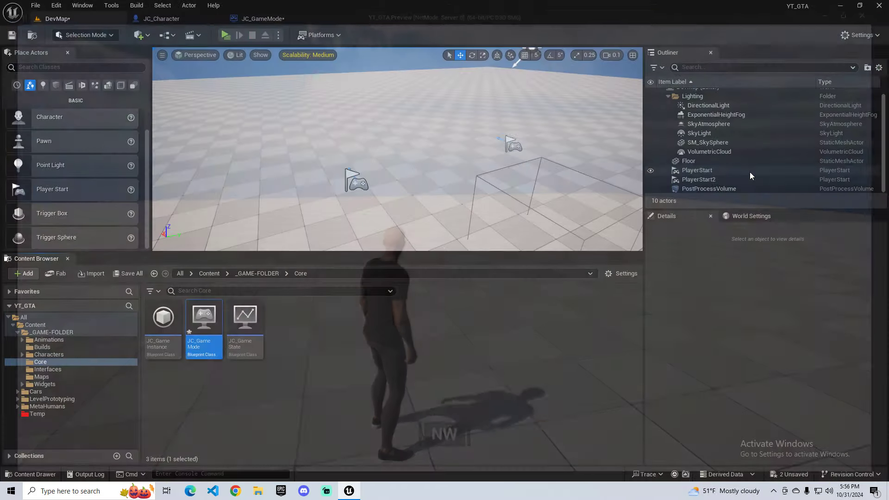
Step: Set the Default Pawn Class of JC_GameMode to JC_Character and play-test walking with it
{"action": "left_click", "coordinate": [262, 21]}
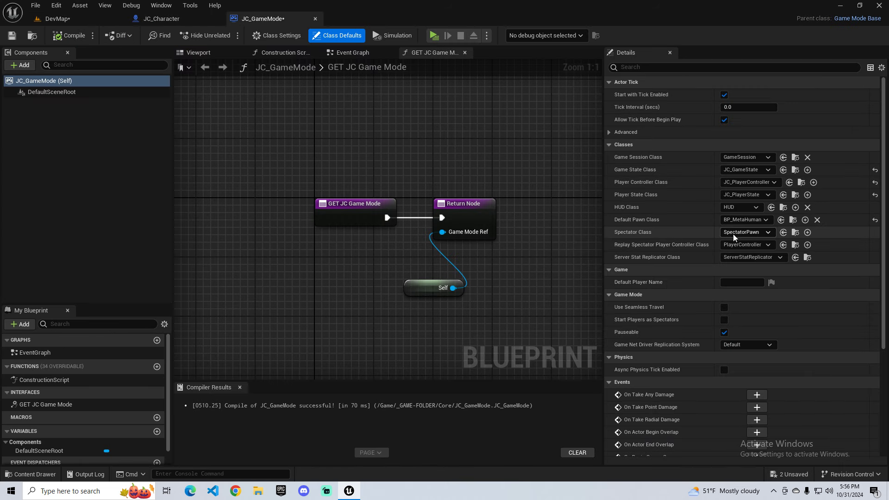
{"action": "left_click", "coordinate": [743, 221]}
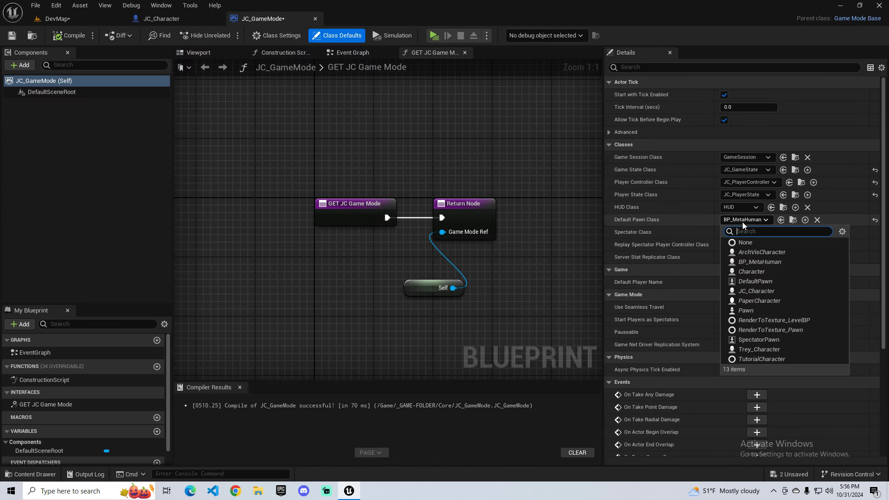
{"action": "left_click", "coordinate": [756, 296]}
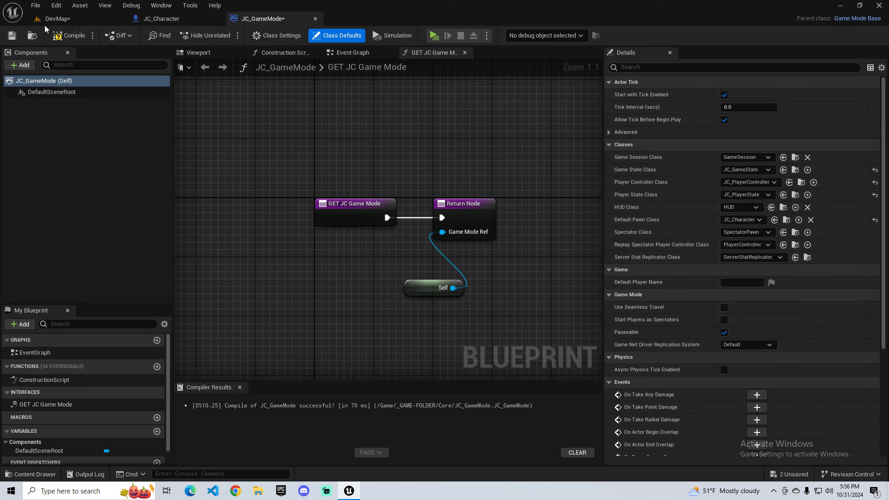
{"action": "left_click", "coordinate": [434, 35]}
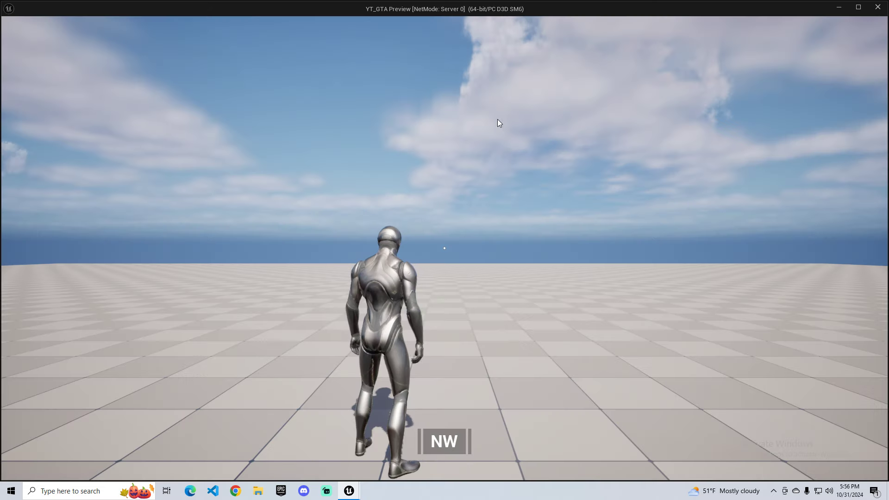
{"action": "key", "text": "w"}
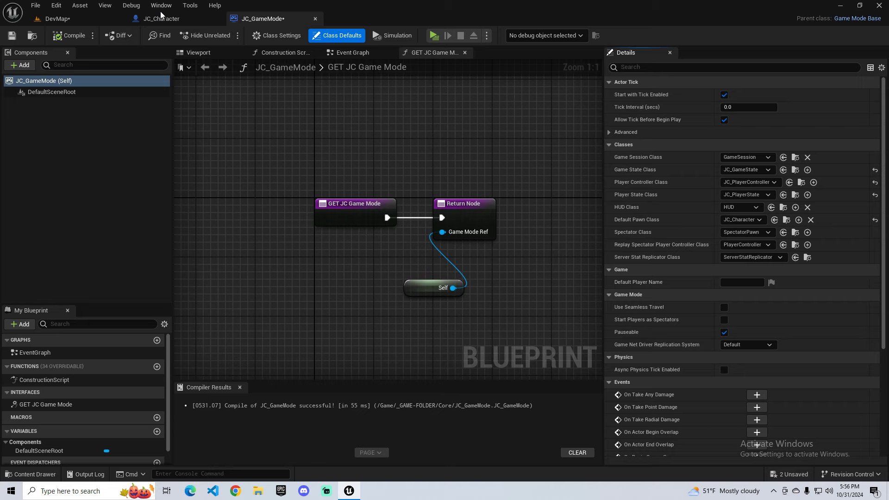
Step: Locate the skeletal mesh asset used by JC_Character's Mesh component in the project's folders
{"action": "left_click", "coordinate": [145, 19]}
{"action": "left_click", "coordinate": [39, 116]}
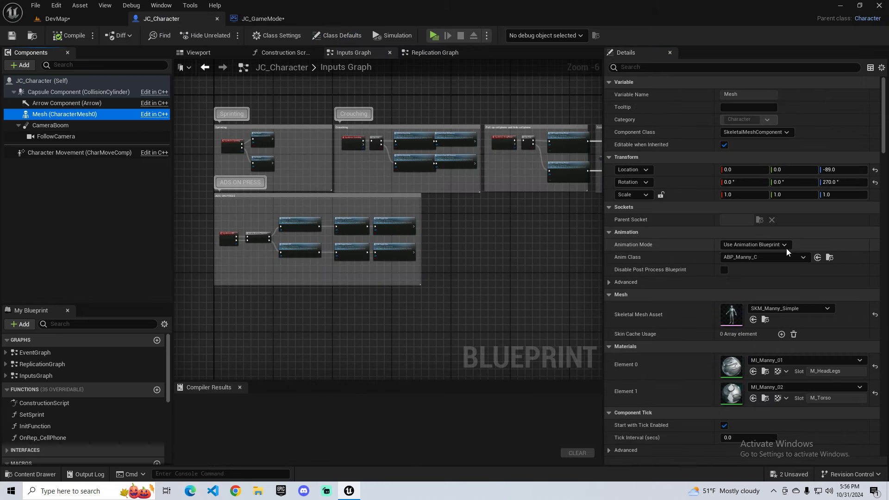
{"action": "left_click", "coordinate": [765, 319]}
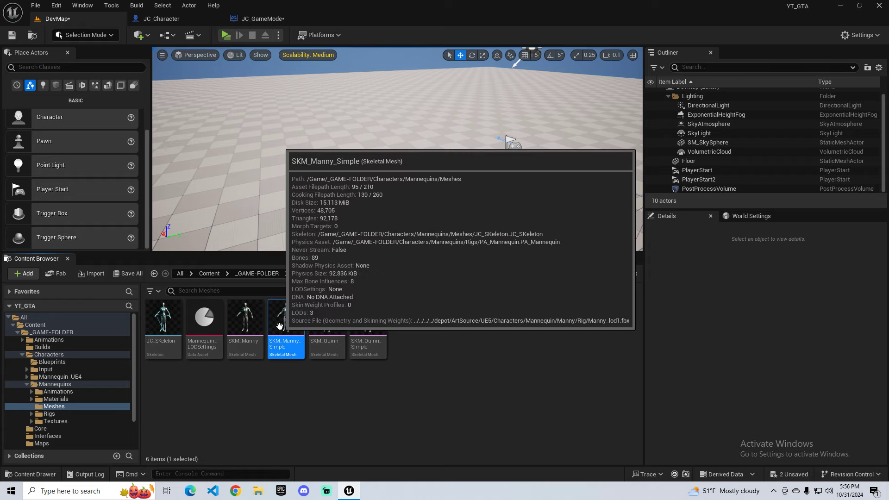
Step: Inspect the SKM_Manny_Simple skeletal mesh, and close its editor along with the JC_GameMode and JC_Character editors
{"action": "double_click", "coordinate": [284, 324]}
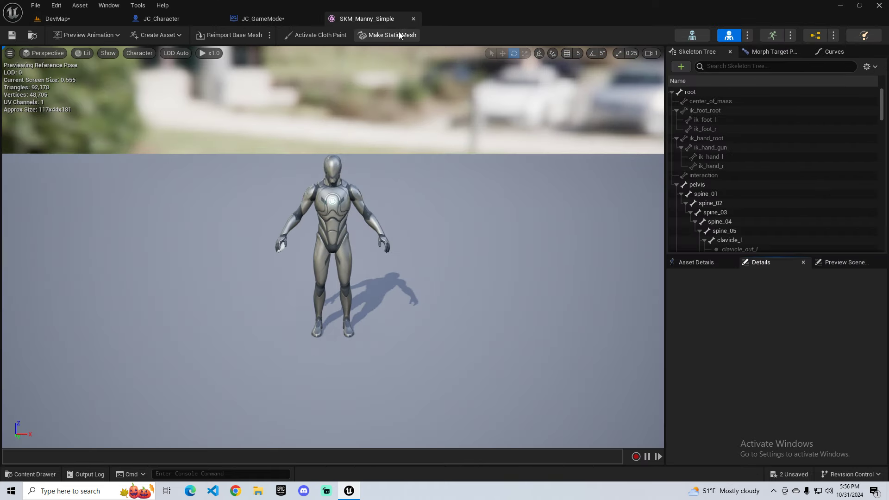
{"action": "left_click", "coordinate": [414, 19]}
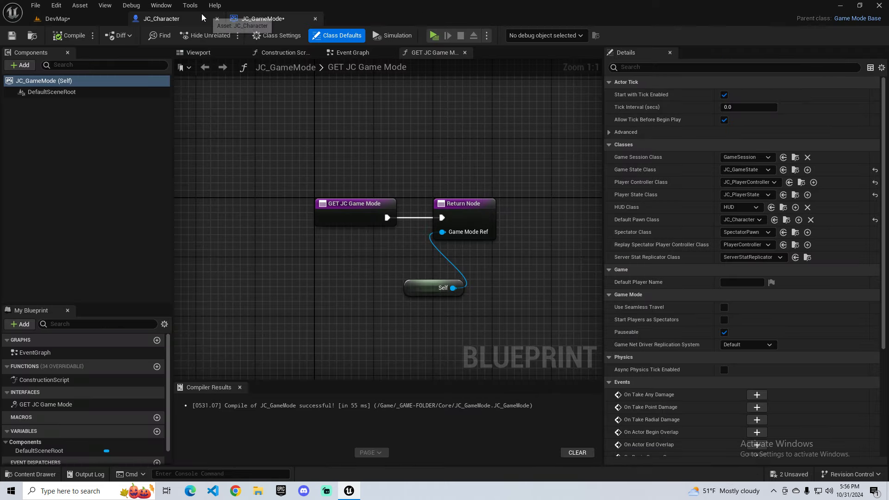
{"action": "left_click", "coordinate": [201, 17]}
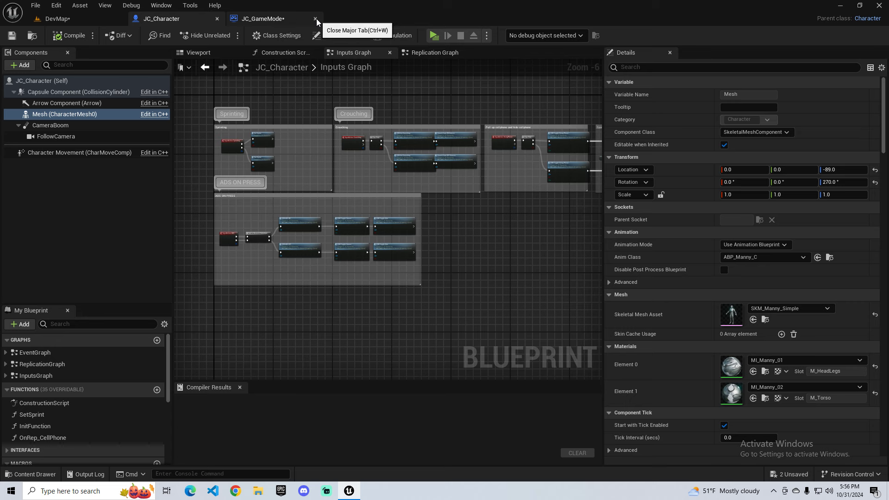
{"action": "left_click", "coordinate": [316, 18]}
{"action": "left_click", "coordinate": [167, 18]}
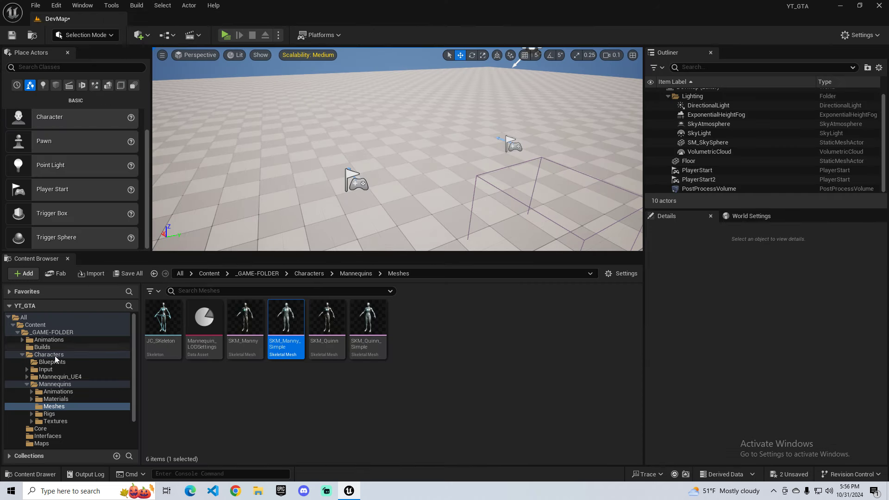
Step: Open the BP_MetaHuman blueprint from the Characters folder and view its construction script and 3D preview
{"action": "left_click", "coordinate": [26, 385]}
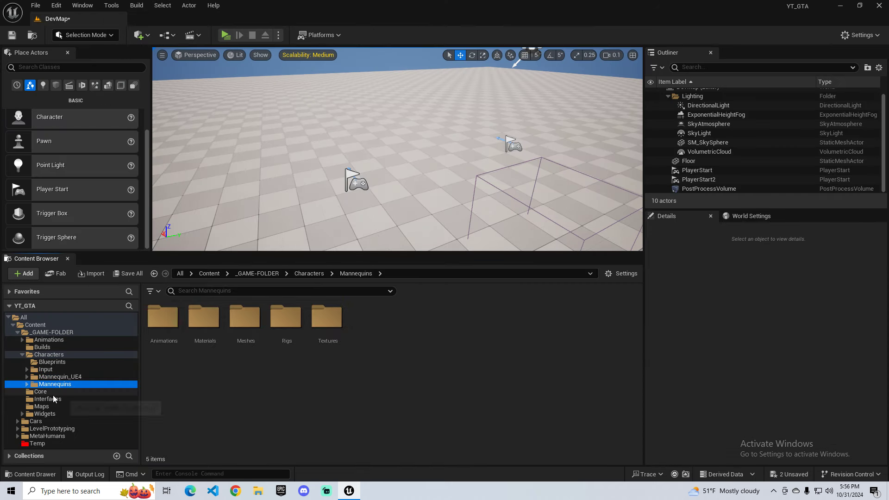
{"action": "left_click", "coordinate": [48, 354]}
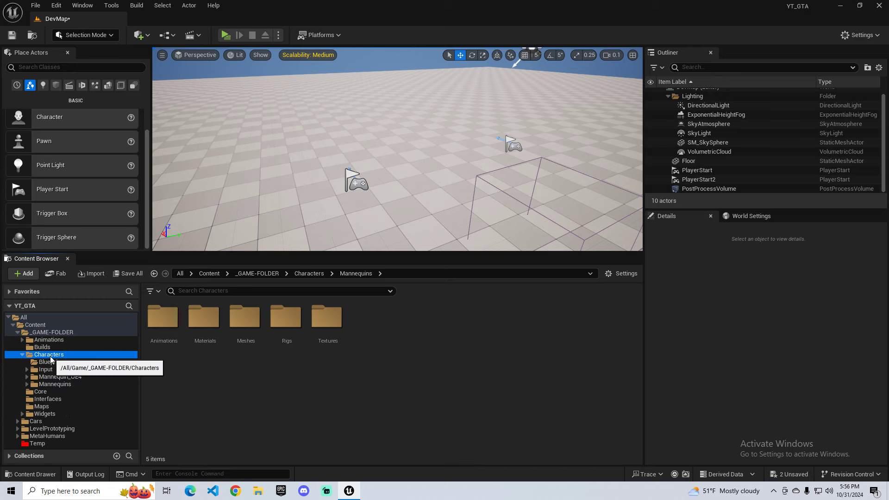
{"action": "left_click", "coordinate": [326, 330]}
{"action": "double_click", "coordinate": [326, 331]}
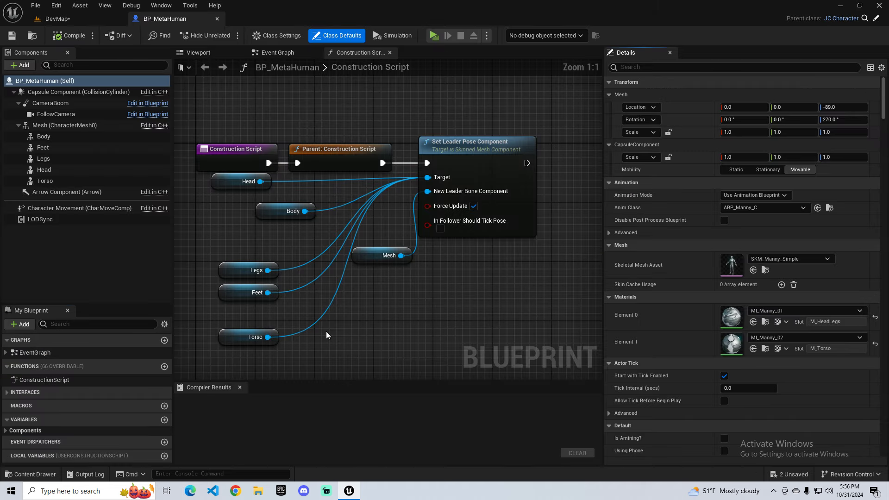
{"action": "scroll", "coordinate": [329, 206], "scroll_direction": "down", "scroll_amount": 4}
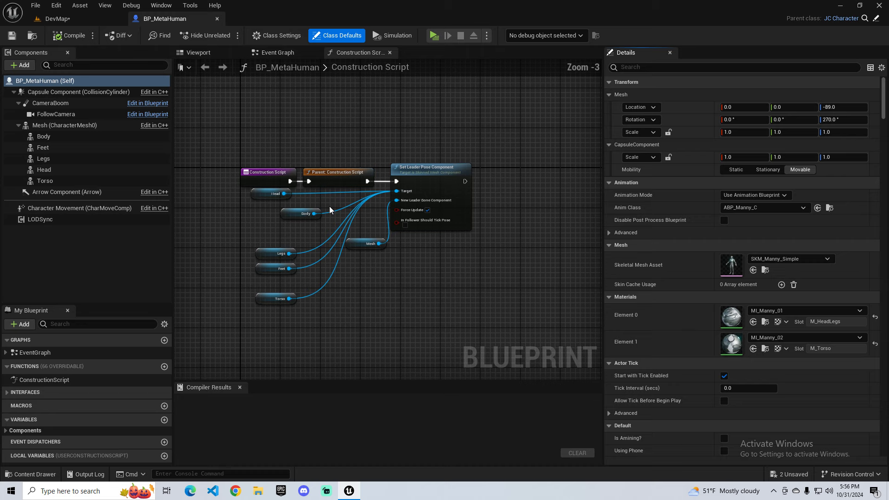
{"action": "left_click", "coordinate": [198, 52]}
Step: Inspect BP_MetaHuman's Feet, Head, Legs and Body components and their parent Mesh component
{"action": "left_click", "coordinate": [43, 149]}
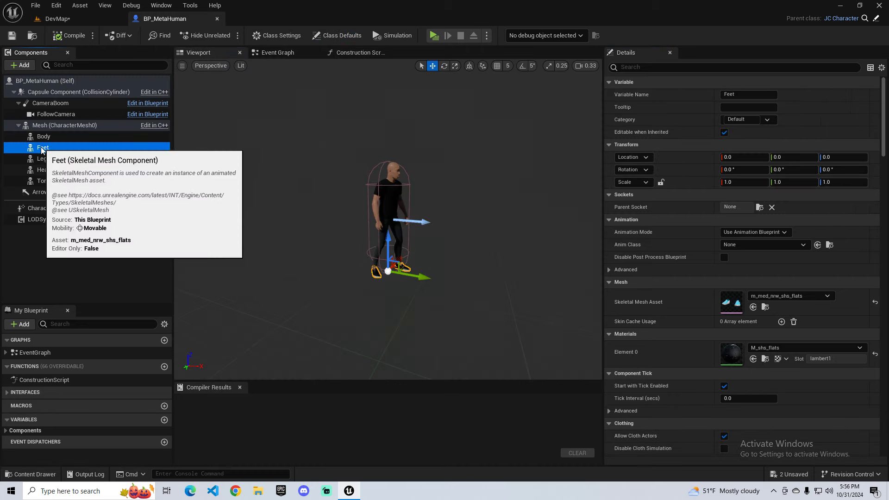
{"action": "left_click", "coordinate": [45, 169]}
{"action": "left_click", "coordinate": [49, 159]}
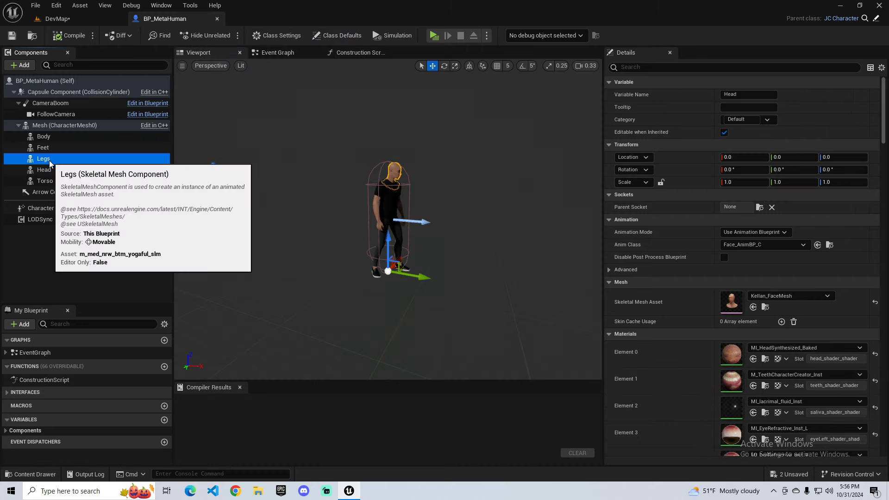
{"action": "left_click", "coordinate": [44, 136]}
{"action": "left_click", "coordinate": [60, 125]}
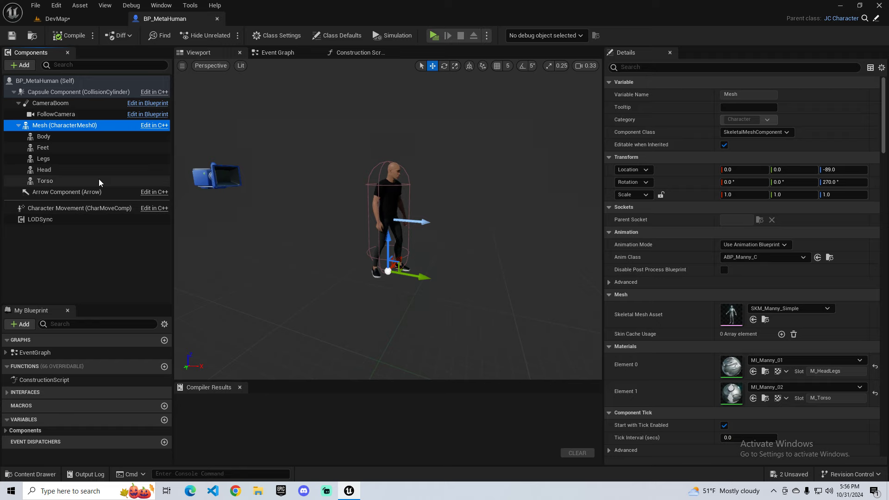
Step: Examine the torso, legs and feet meshes on the BP_MetaHuman model up close, and close the blueprint
{"action": "scroll", "coordinate": [392, 197], "scroll_direction": "up", "scroll_amount": 5}
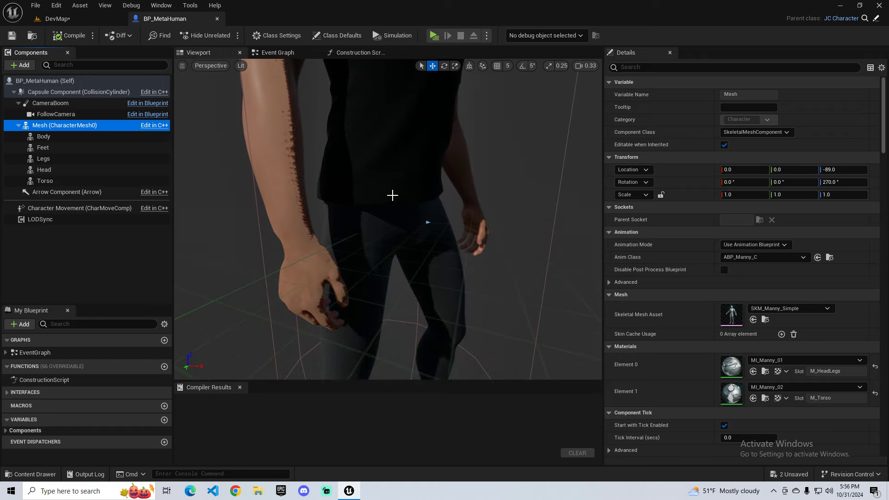
{"action": "scroll", "coordinate": [392, 196], "scroll_direction": "down", "scroll_amount": 3}
{"action": "left_click", "coordinate": [393, 194]}
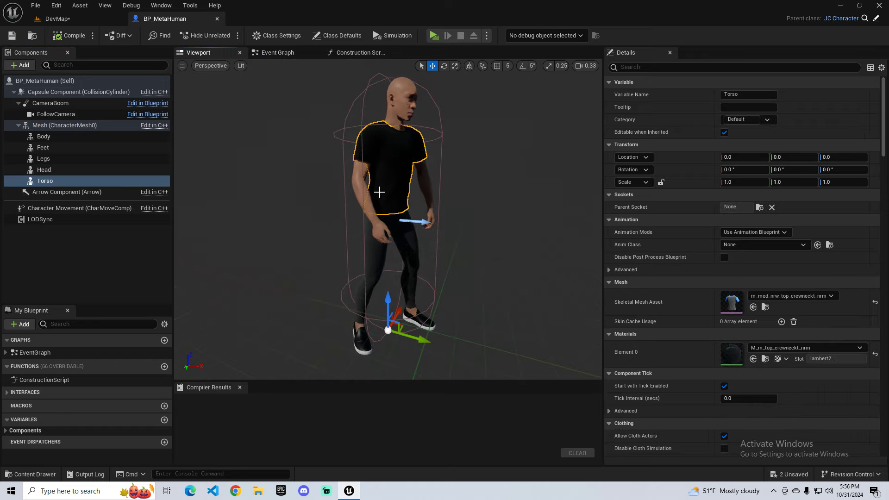
{"action": "left_click", "coordinate": [374, 260]}
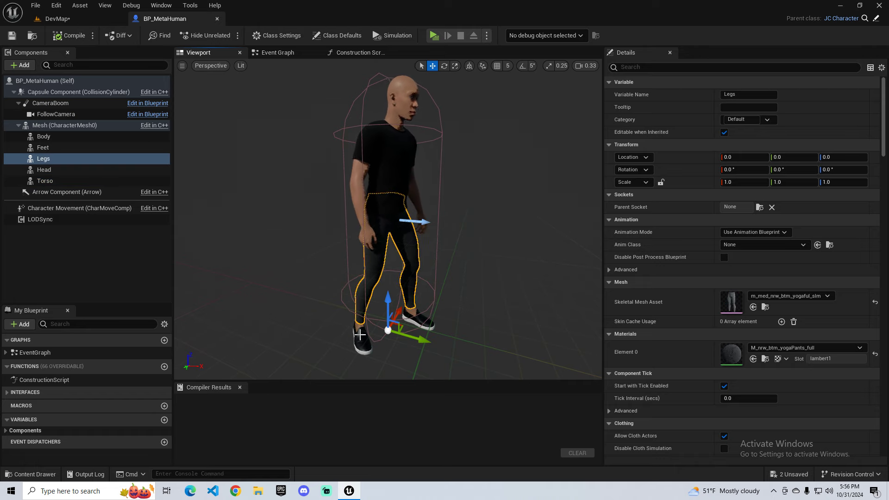
{"action": "left_click", "coordinate": [429, 313]}
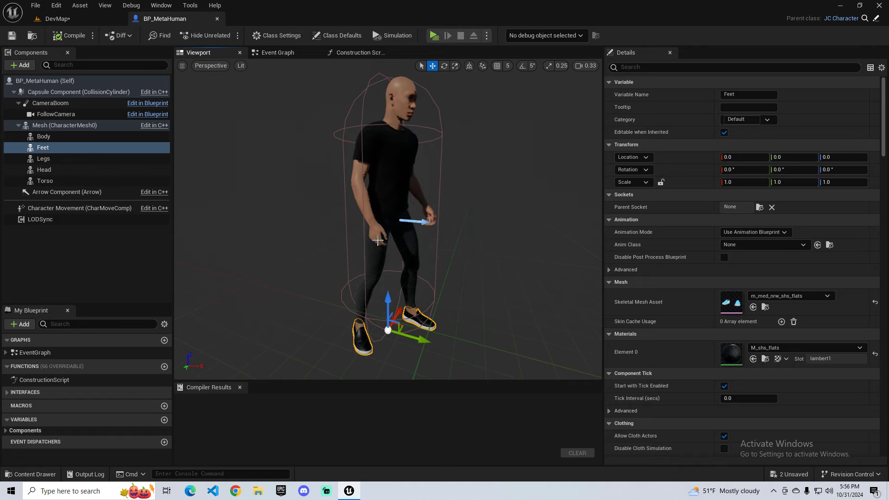
{"action": "left_click", "coordinate": [217, 19]}
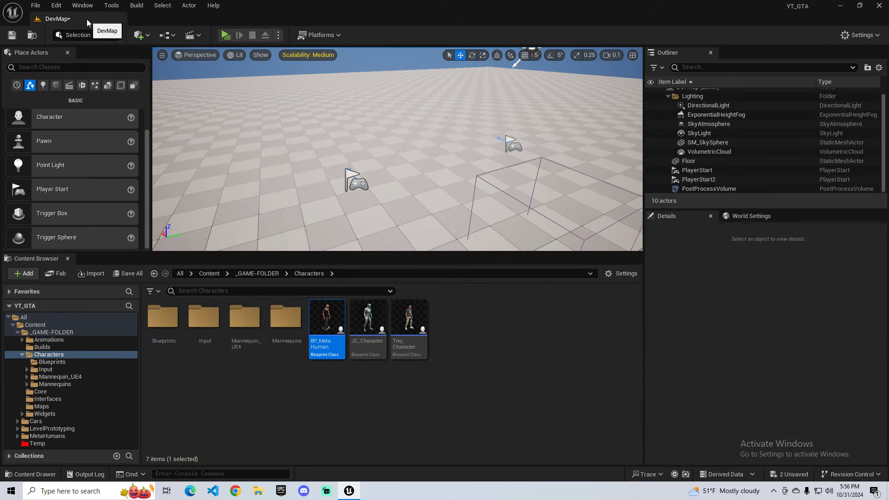
Step: Open the Trey_Character blueprint in its 3D preview and inspect the Groom5 and Groom4 hair components
{"action": "double_click", "coordinate": [421, 344]}
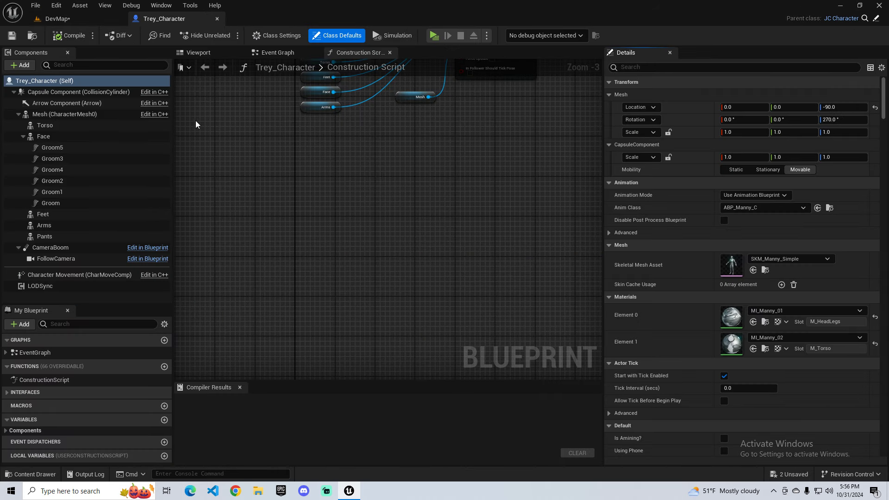
{"action": "left_click", "coordinate": [205, 54]}
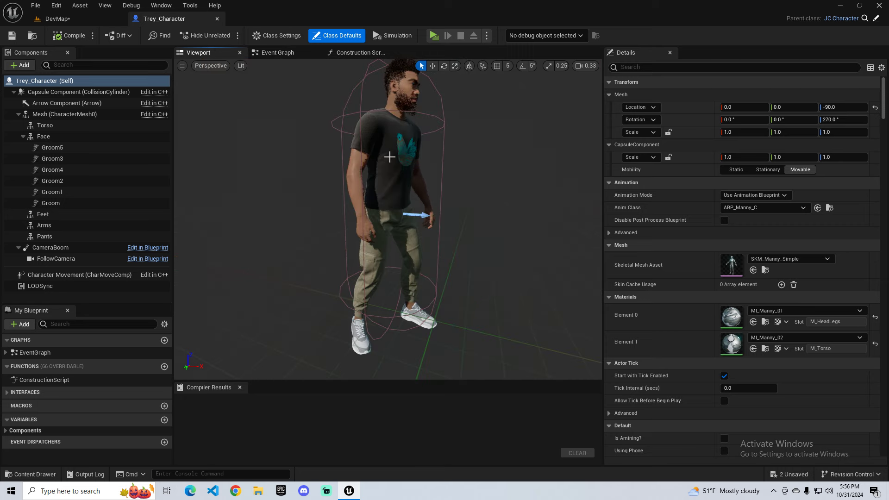
{"action": "left_click", "coordinate": [61, 147]}
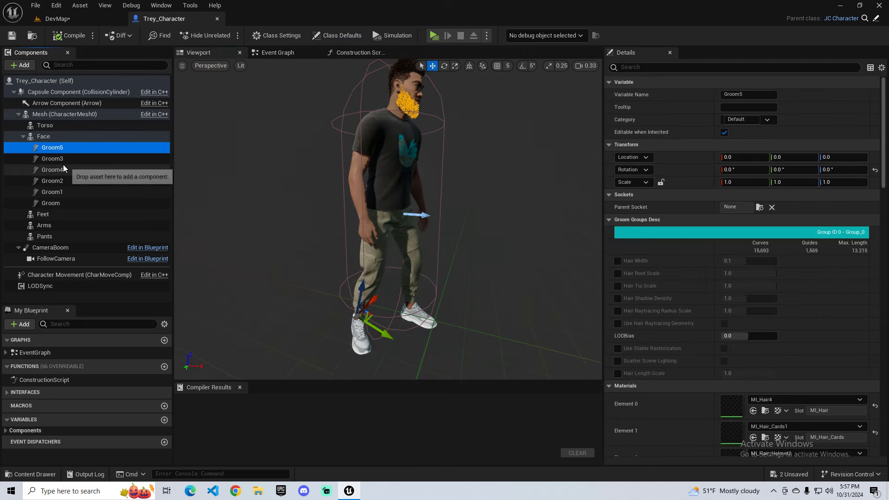
{"action": "left_click", "coordinate": [63, 170]}
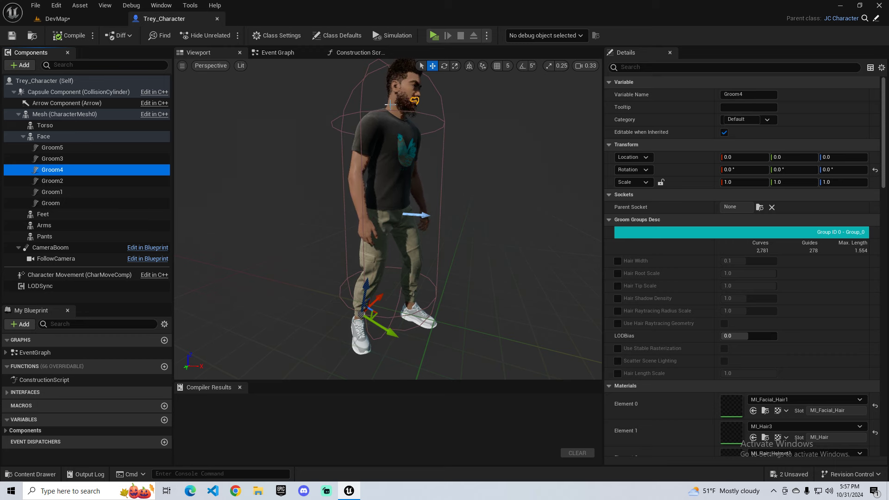
Step: Open JC_GameMode from the Core folder, set its Default Pawn Class to Trey_Character, and compile the blueprint
{"action": "left_click", "coordinate": [100, 20]}
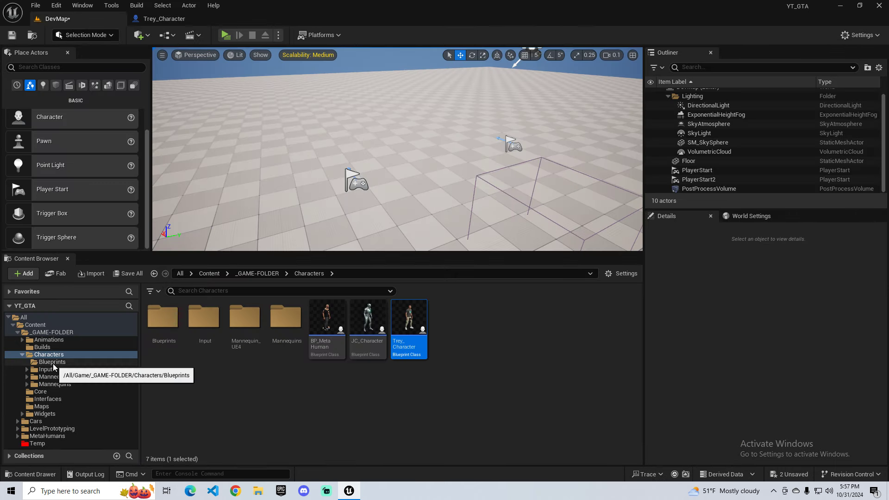
{"action": "left_click", "coordinate": [22, 355]}
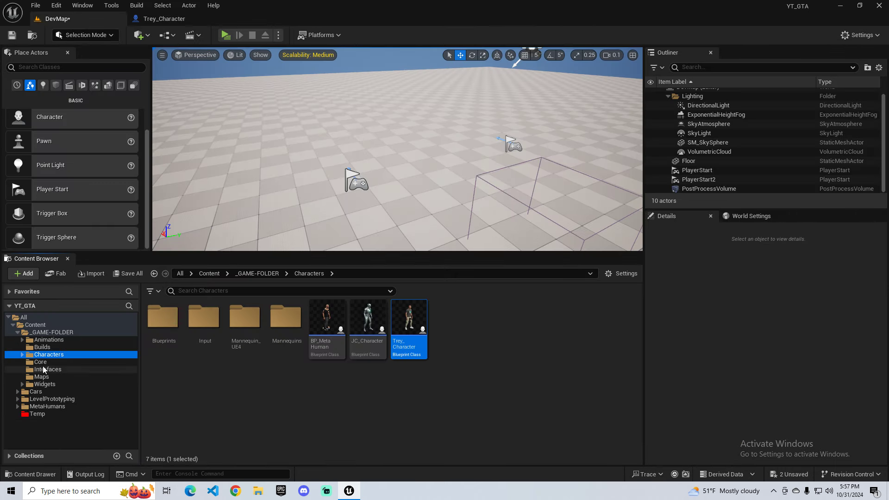
{"action": "left_click", "coordinate": [41, 364]}
{"action": "left_click", "coordinate": [193, 333]}
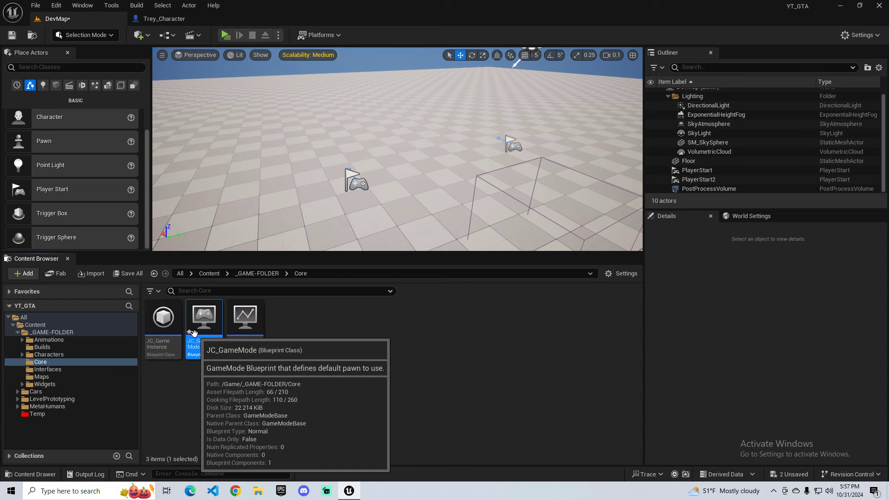
{"action": "double_click", "coordinate": [194, 334]}
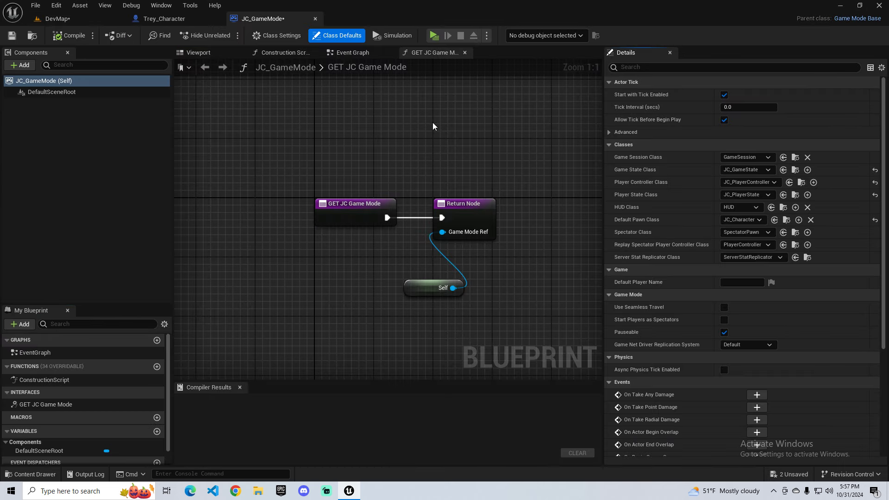
{"action": "left_click", "coordinate": [741, 220]}
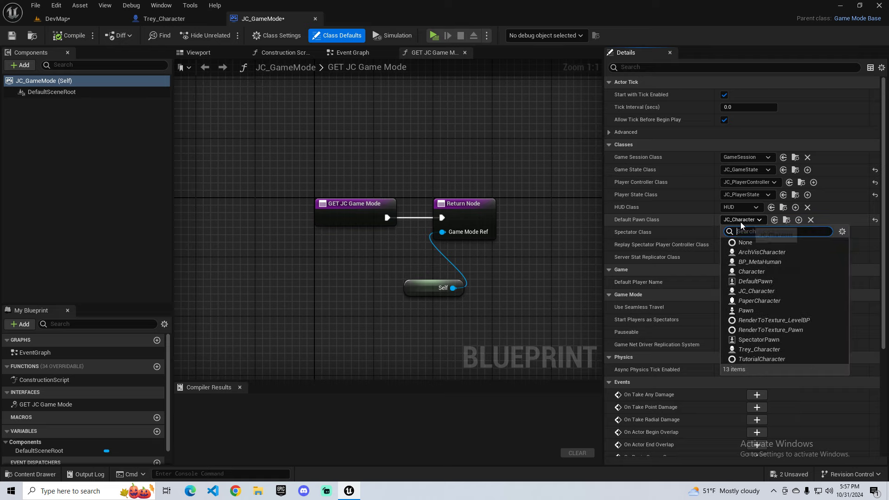
{"action": "left_click", "coordinate": [759, 349]}
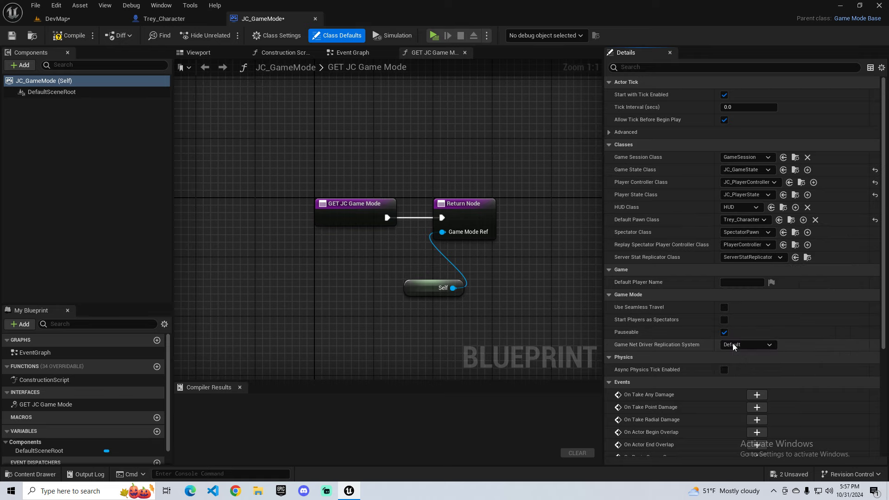
{"action": "left_click", "coordinate": [70, 35]}
Step: Play-test DevMap by walking forward with Trey_Character, and end the preview
{"action": "left_click", "coordinate": [56, 19]}
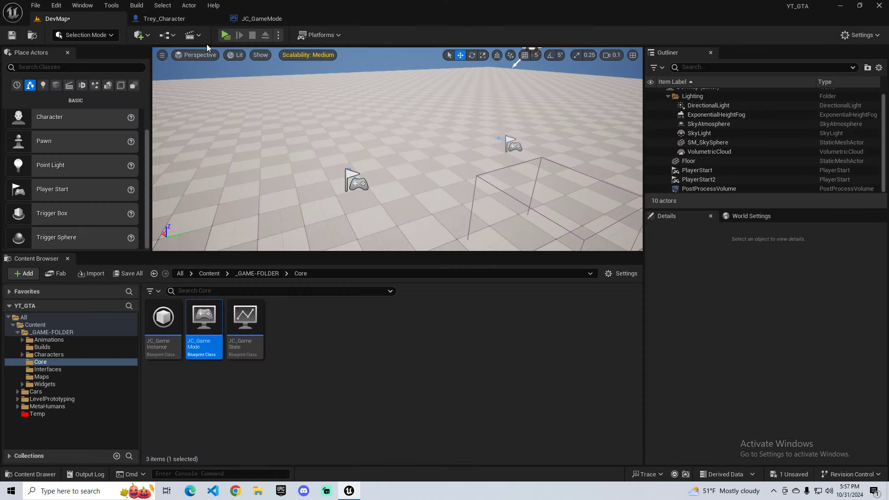
{"action": "left_click", "coordinate": [226, 36]}
{"action": "key", "text": "w"}
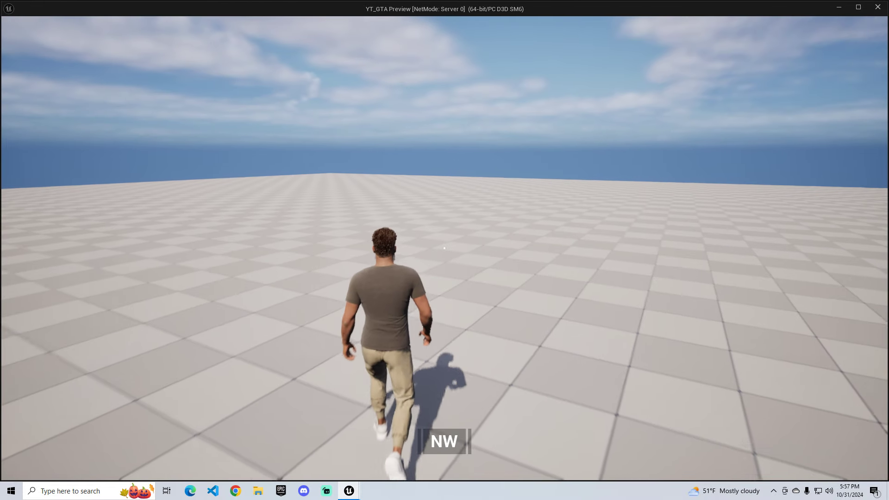
{"action": "key", "text": "Escape"}
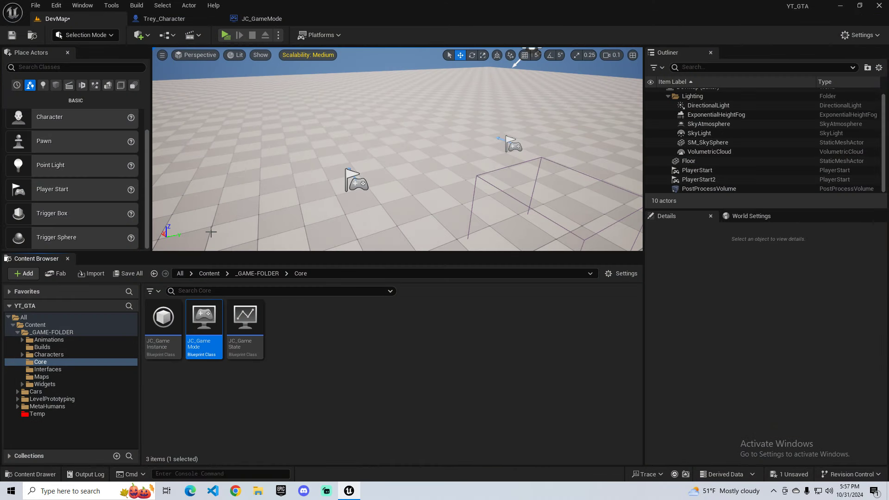
Step: Delete the size box containing the NW compass display from the Main_HUD widget, compile and save it, and return to DevMap
{"action": "left_click", "coordinate": [35, 384]}
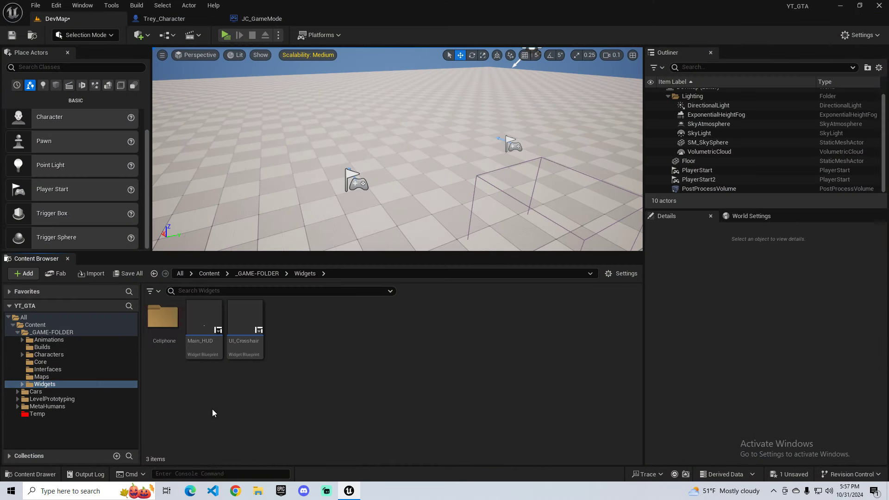
{"action": "left_click", "coordinate": [214, 322]}
{"action": "double_click", "coordinate": [214, 321]}
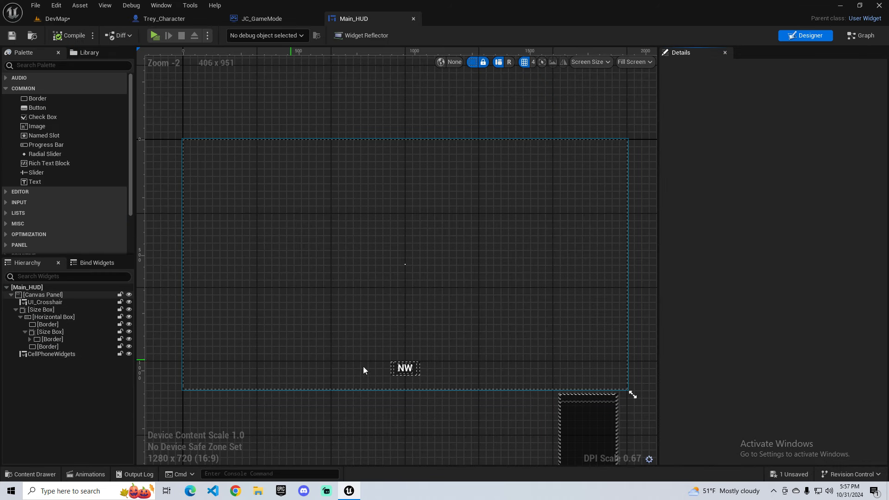
{"action": "scroll", "coordinate": [400, 370], "scroll_direction": "up", "scroll_amount": 3}
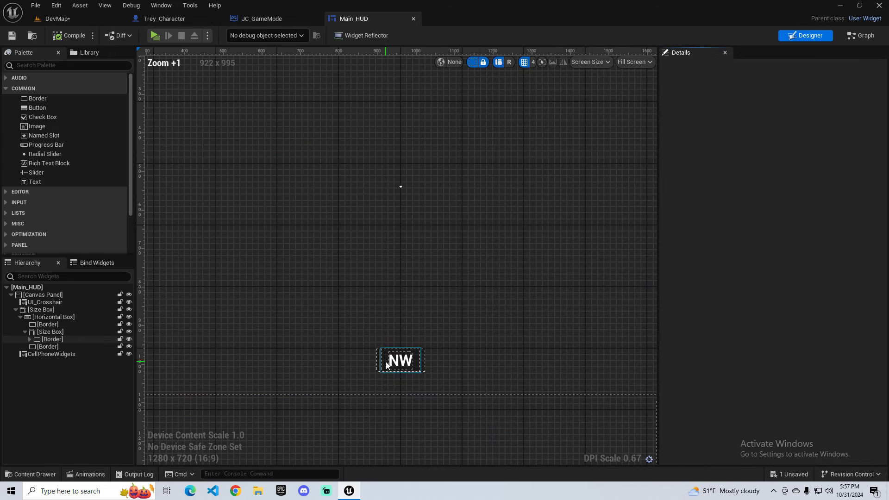
{"action": "left_click", "coordinate": [31, 310]}
{"action": "key", "text": "Delete"}
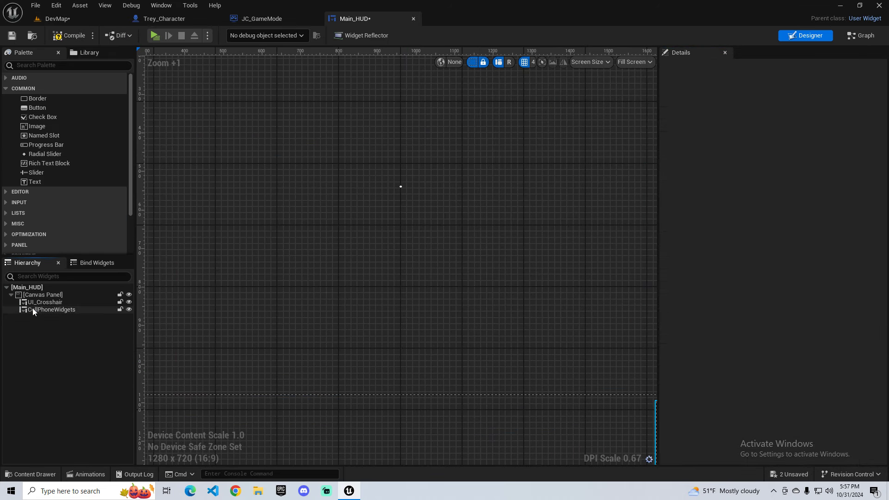
{"action": "left_click", "coordinate": [39, 310]}
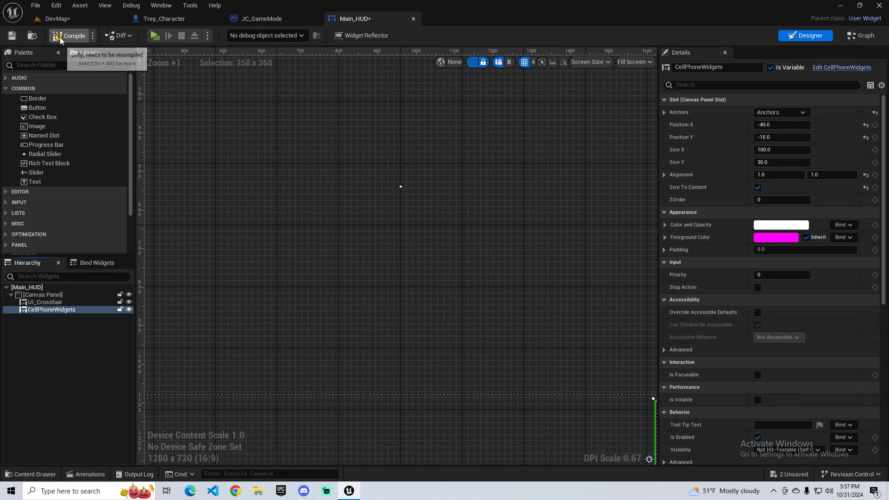
{"action": "left_click", "coordinate": [12, 35]}
{"action": "left_click", "coordinate": [65, 21]}
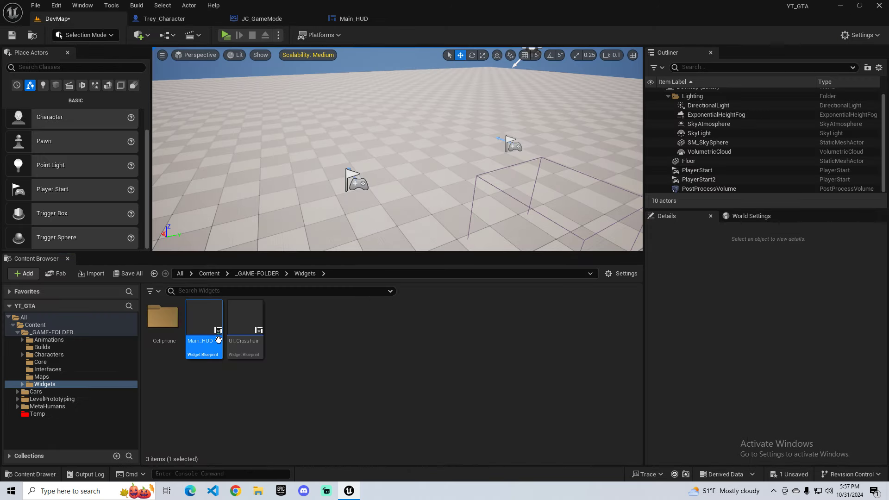
Step: Open the CellPhoneWidgets blueprint from the Cellphone folder and inspect its footer with the PH, B, M and T buttons
{"action": "double_click", "coordinate": [166, 317]}
{"action": "double_click", "coordinate": [166, 316]}
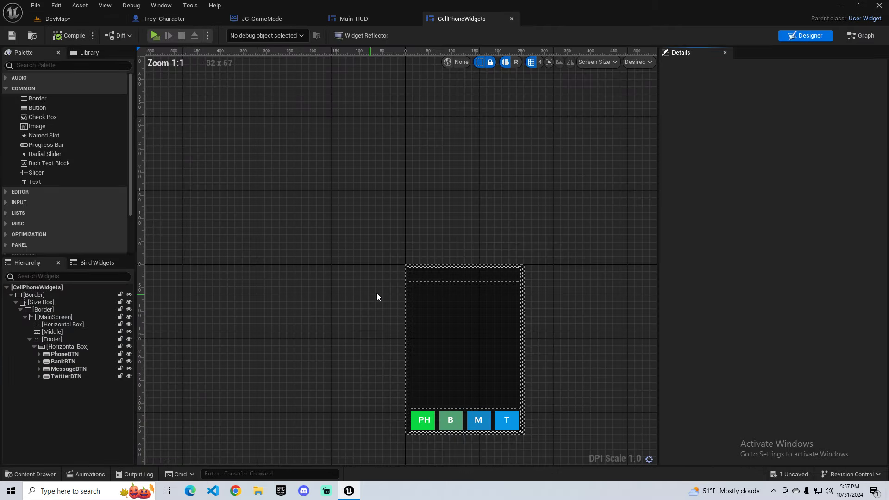
{"action": "scroll", "coordinate": [430, 361], "scroll_direction": "down", "scroll_amount": 6}
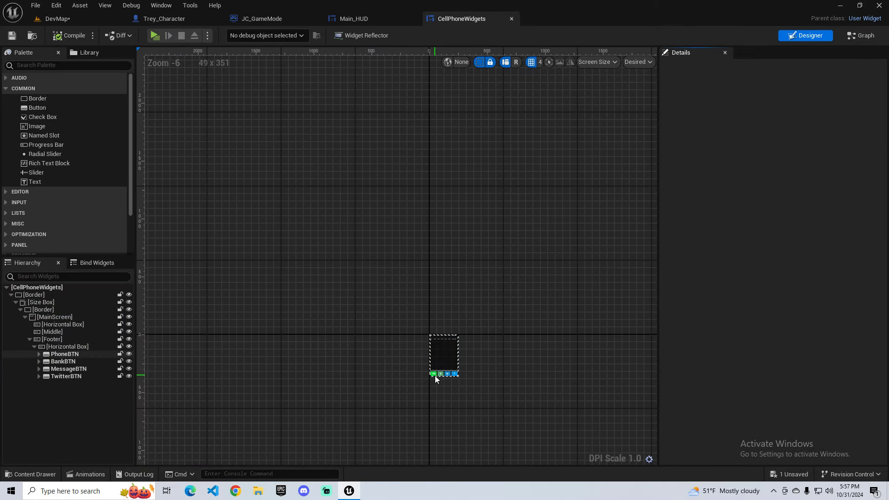
{"action": "scroll", "coordinate": [438, 375], "scroll_direction": "up", "scroll_amount": 11}
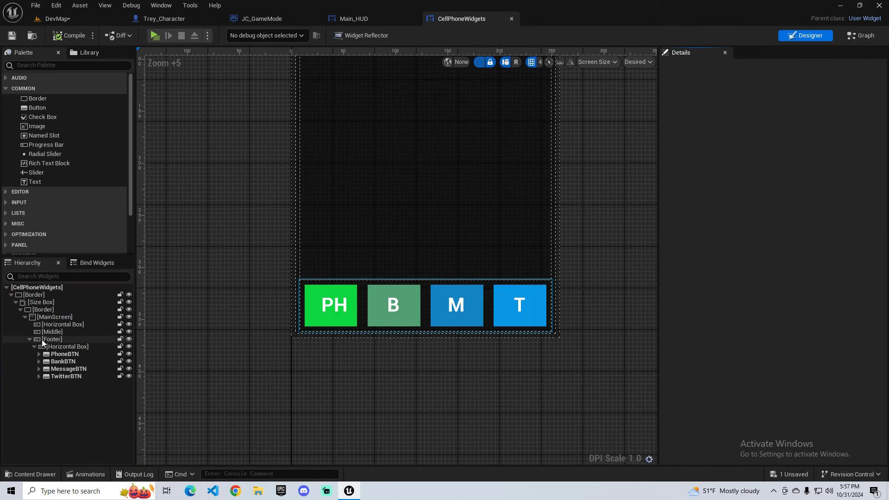
{"action": "left_click", "coordinate": [29, 339]}
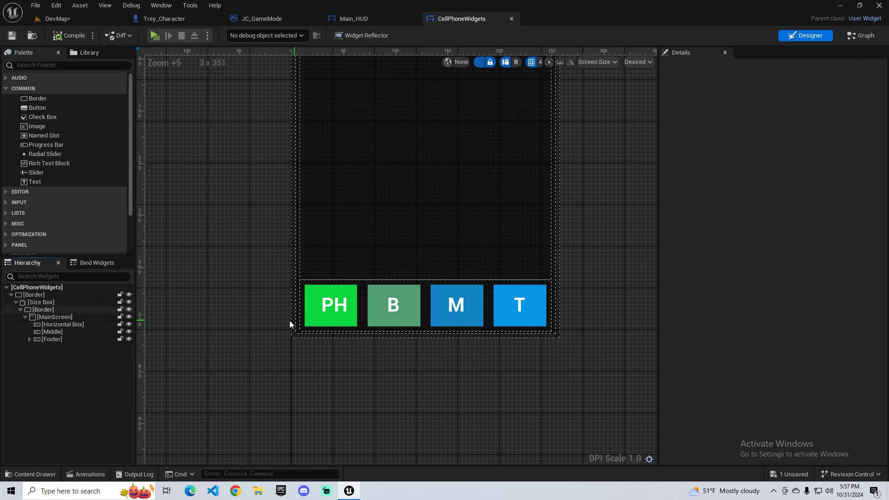
{"action": "left_click", "coordinate": [30, 339]}
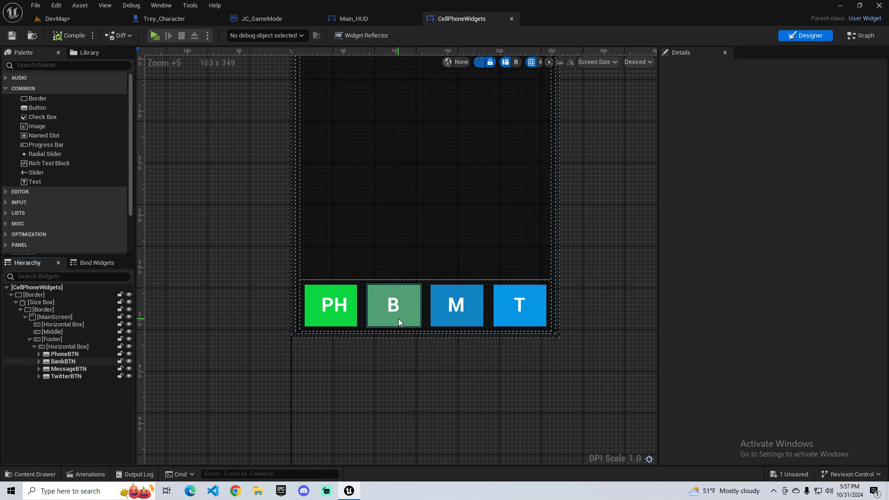
{"action": "scroll", "coordinate": [468, 264], "scroll_direction": "down", "scroll_amount": 4}
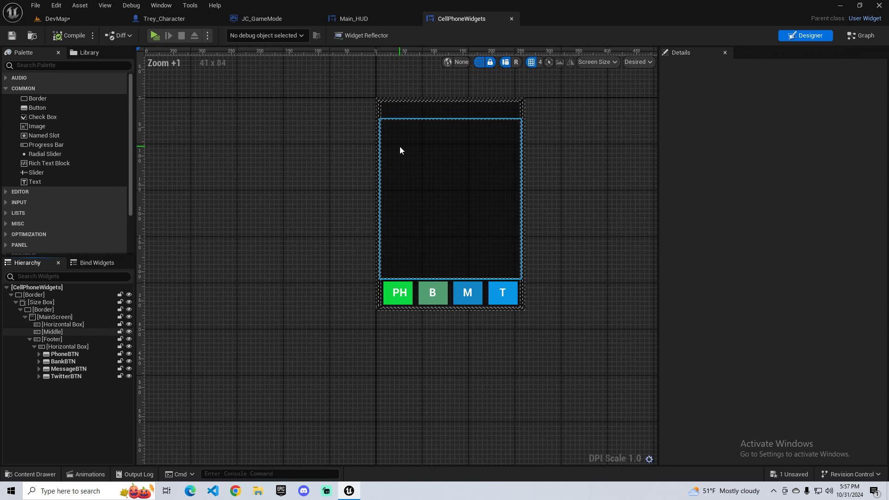
Step: Examine the Middle box, the MainScreen canvas panel and the header Horizontal Box in the phone layout
{"action": "left_click", "coordinate": [423, 164]}
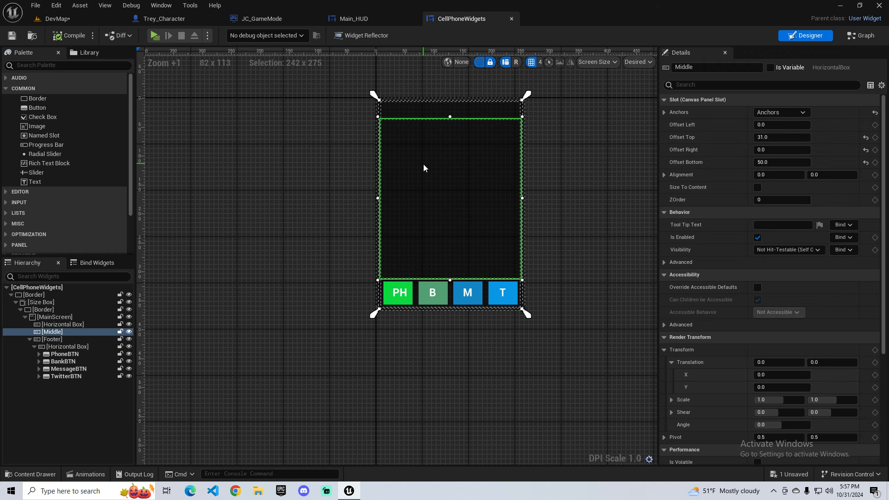
{"action": "left_click", "coordinate": [41, 316]}
{"action": "left_click", "coordinate": [30, 339]}
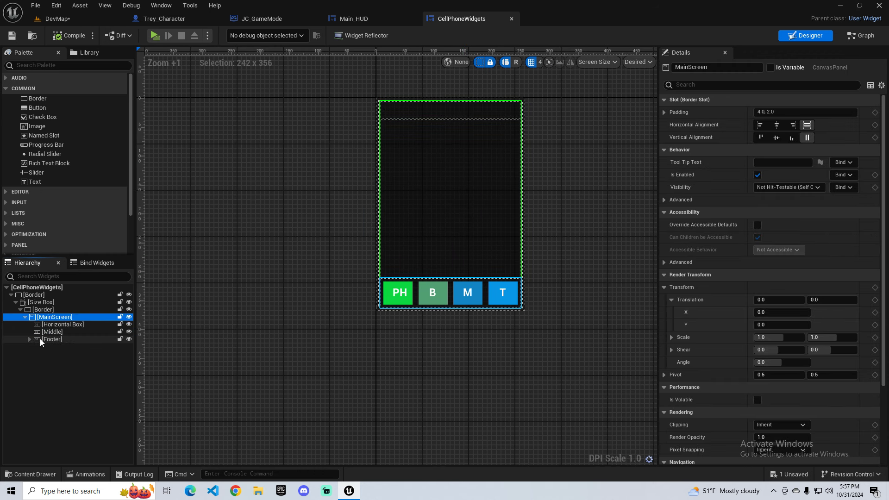
{"action": "left_click", "coordinate": [46, 333]}
{"action": "left_click", "coordinate": [44, 319]}
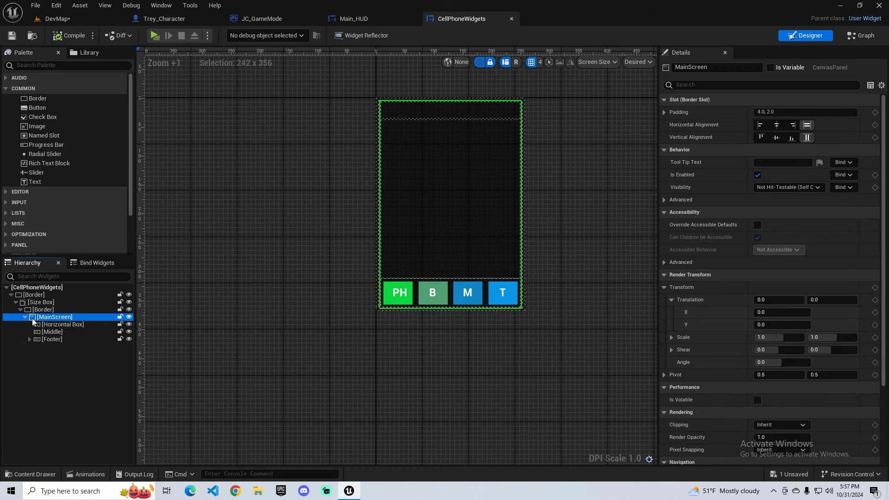
{"action": "left_click", "coordinate": [62, 324]}
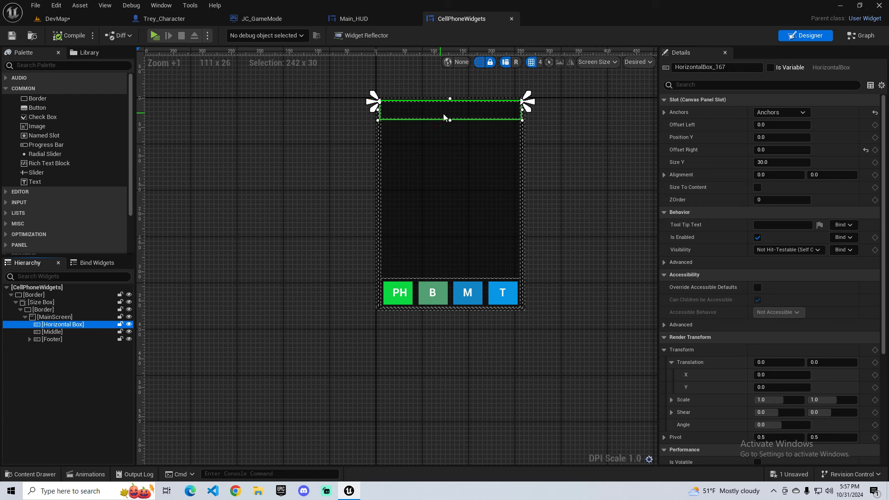
{"action": "scroll", "coordinate": [396, 107], "scroll_direction": "up", "scroll_amount": 2}
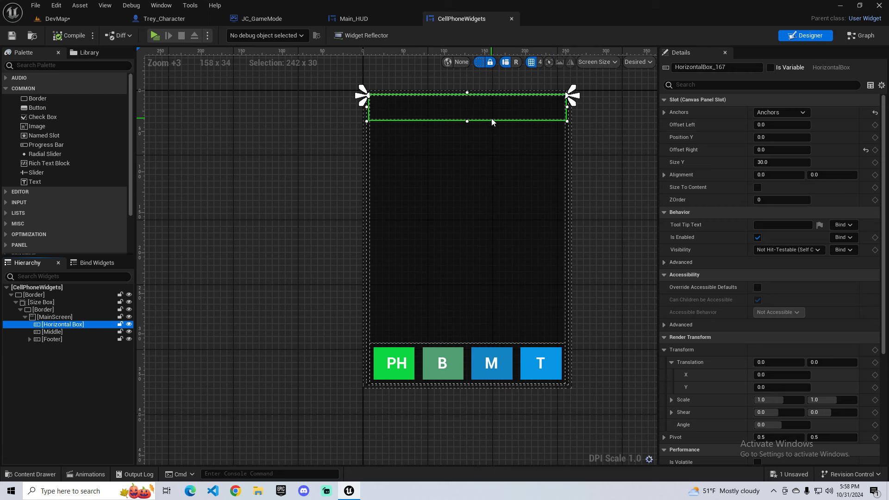
Step: Close the CellPhoneWidgets, Main_HUD and JC_GameMode editors and return to DevMap
{"action": "left_click", "coordinate": [512, 19]}
{"action": "left_click", "coordinate": [411, 19]}
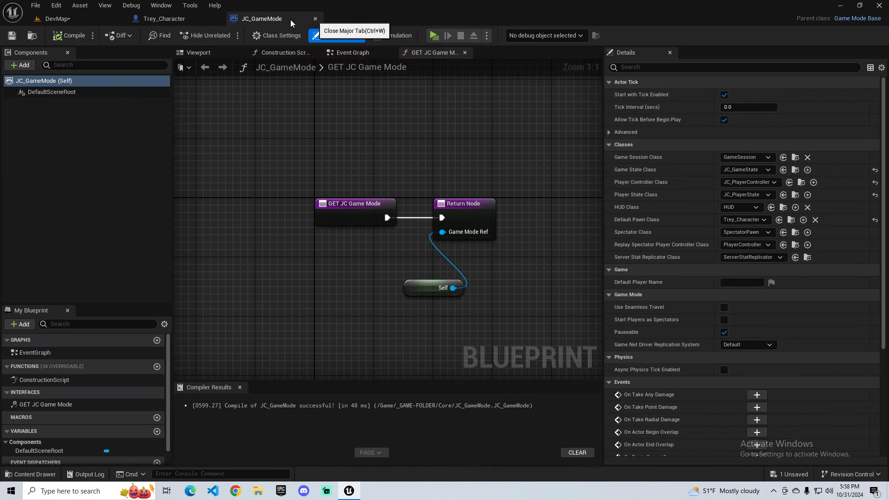
{"action": "left_click", "coordinate": [316, 19]}
{"action": "left_click", "coordinate": [74, 18]}
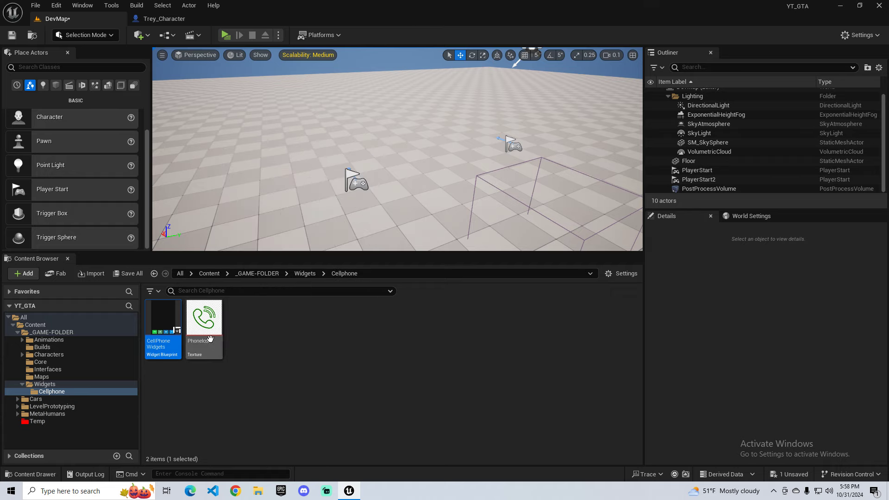
Step: Delete the PhoneIcon texture from the Cellphone folder
{"action": "left_click", "coordinate": [210, 339]}
{"action": "key", "text": "Delete"}
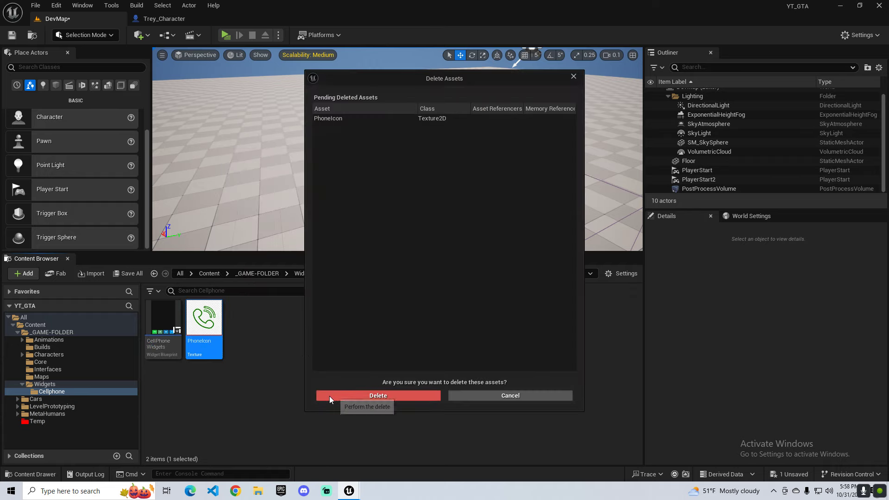
{"action": "left_click", "coordinate": [329, 396]}
Step: Collapse the Widgets folder and save all unsaved content, including DevMap
{"action": "left_click", "coordinate": [24, 384]}
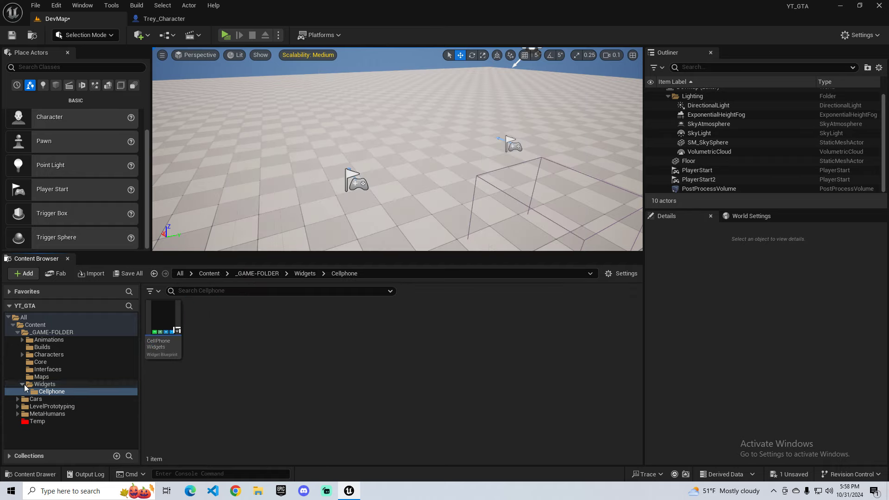
{"action": "left_click", "coordinate": [123, 274]}
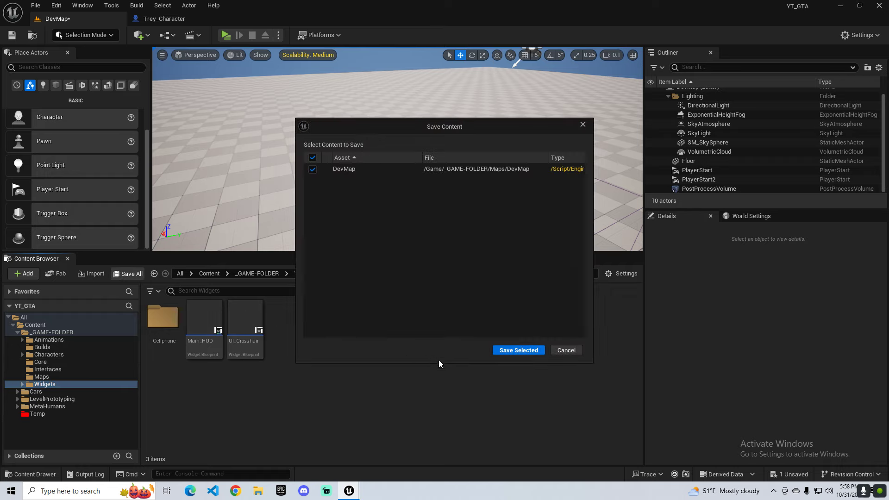
{"action": "left_click", "coordinate": [508, 349]}
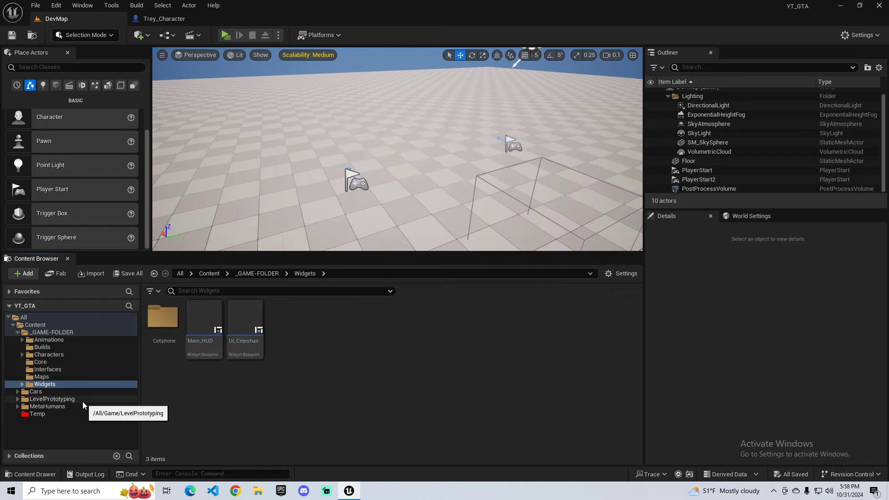
Step: Show the Temp folder, play-test DevMap by repeatedly bringing up and putting away the character's cellphone, and end the preview
{"action": "left_click", "coordinate": [46, 414]}
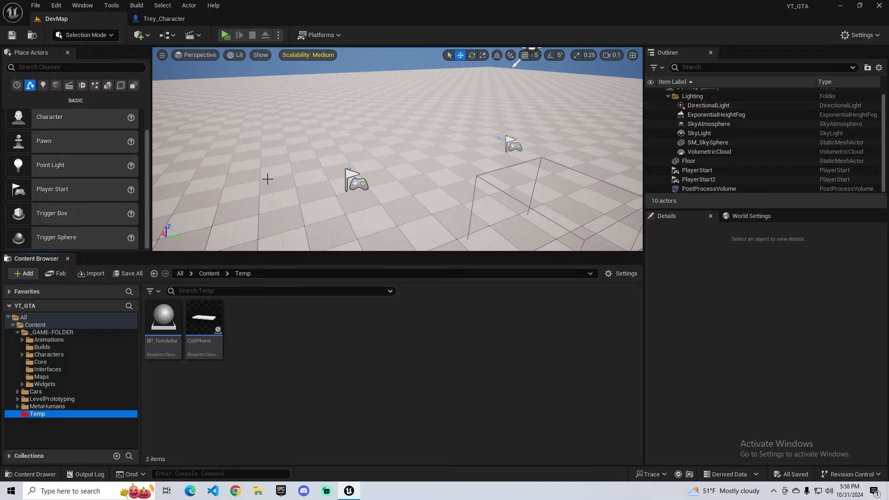
{"action": "left_click", "coordinate": [233, 35]}
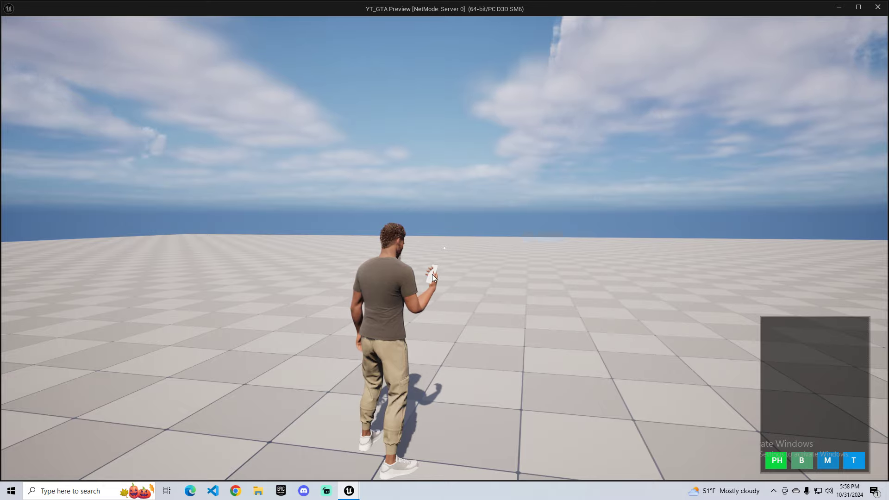
{"action": "left_click", "coordinate": [425, 282]}
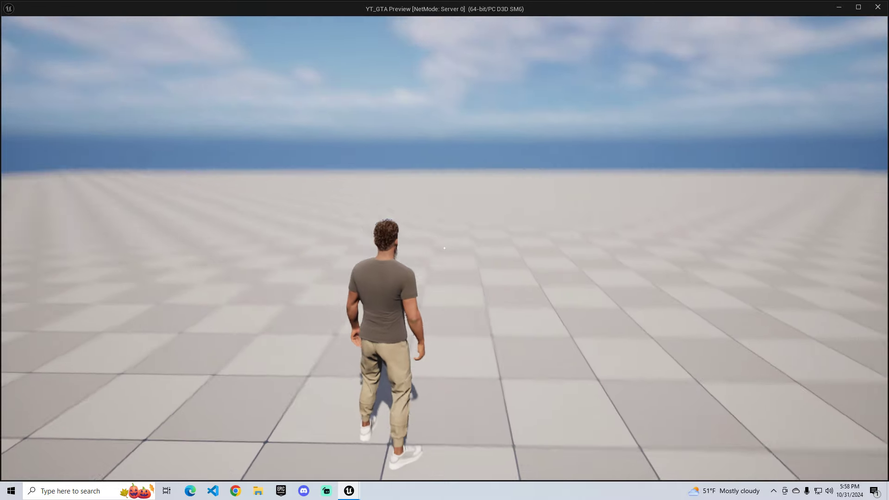
{"action": "key", "text": "Up"}
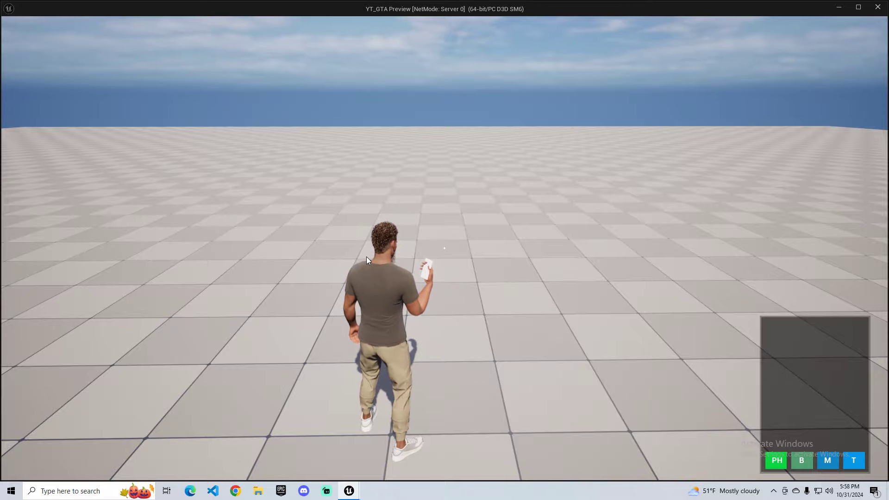
{"action": "key", "text": "Up"}
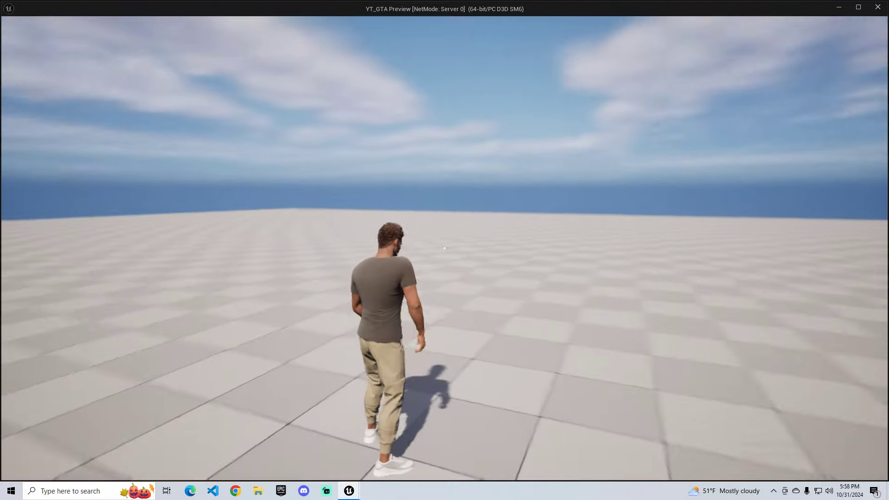
{"action": "key", "text": "Up"}
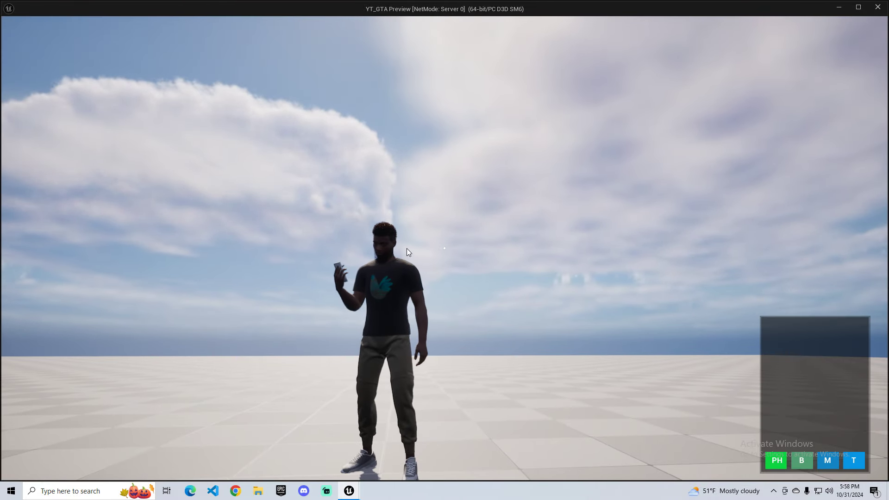
{"action": "key", "text": "Escape"}
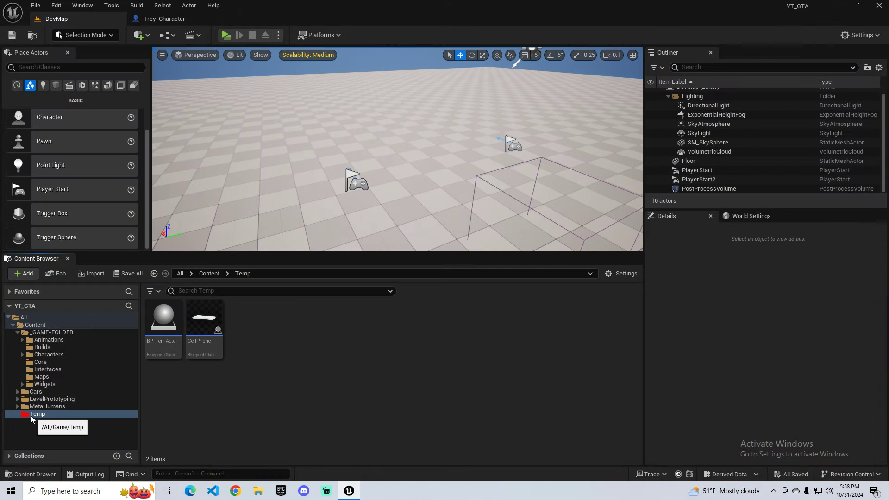
Step: Review the contents of the Temp, MetaHumans and Cars folders
{"action": "left_click", "coordinate": [178, 345]}
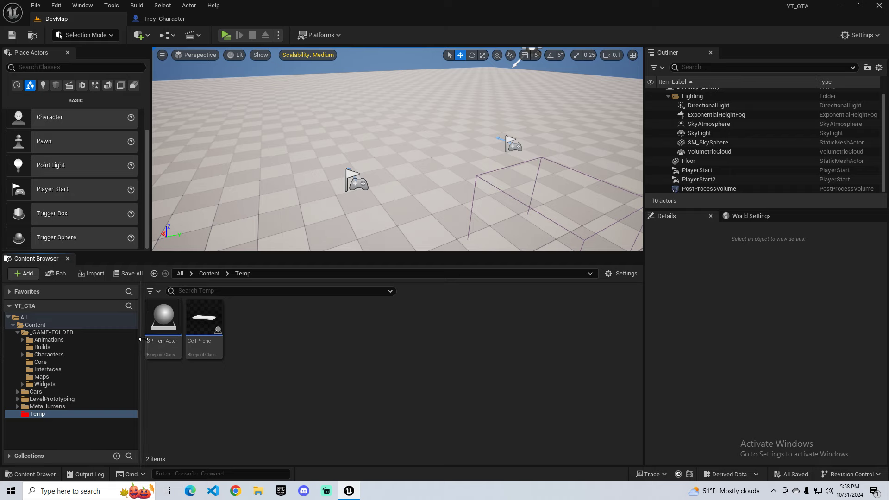
{"action": "left_click", "coordinate": [49, 408]}
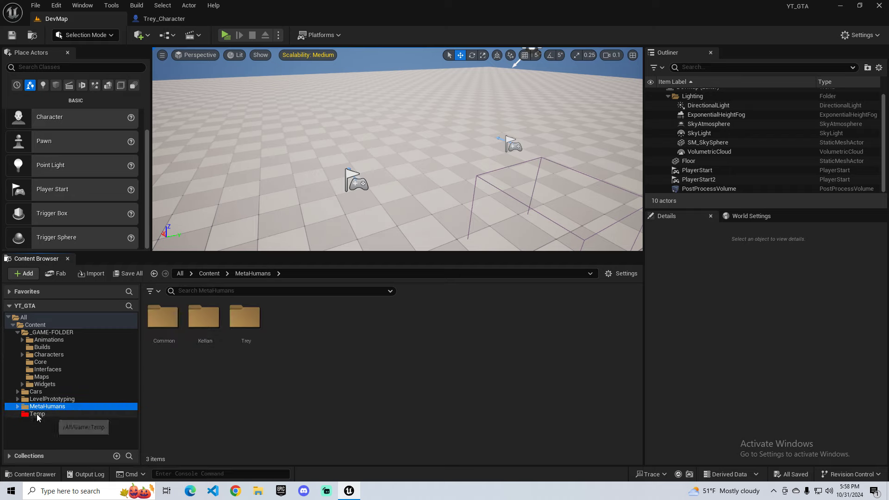
{"action": "left_click", "coordinate": [36, 392]}
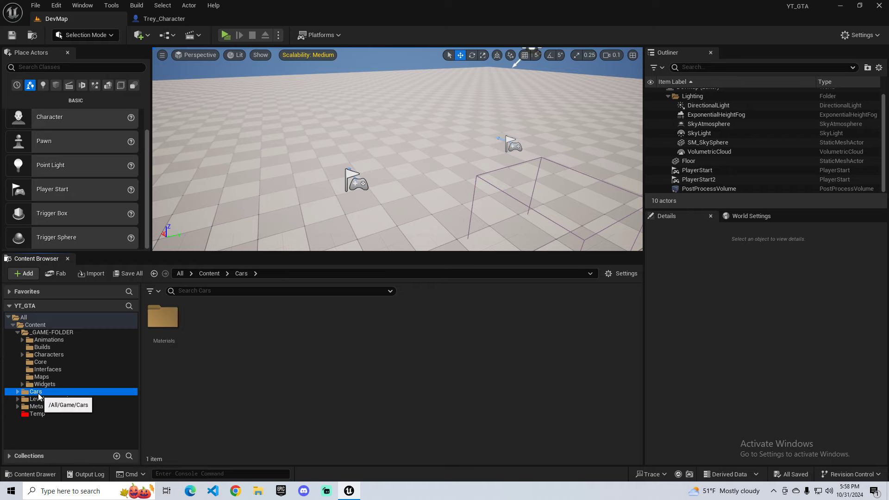
Step: Create a new folder named HouseFolder inside _GAME-FOLDER
{"action": "left_click", "coordinate": [46, 332]}
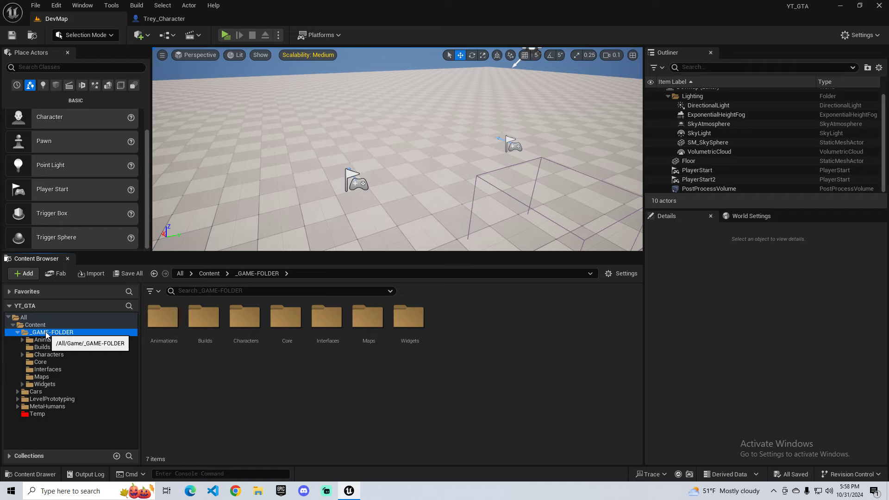
{"action": "right_click", "coordinate": [248, 402]}
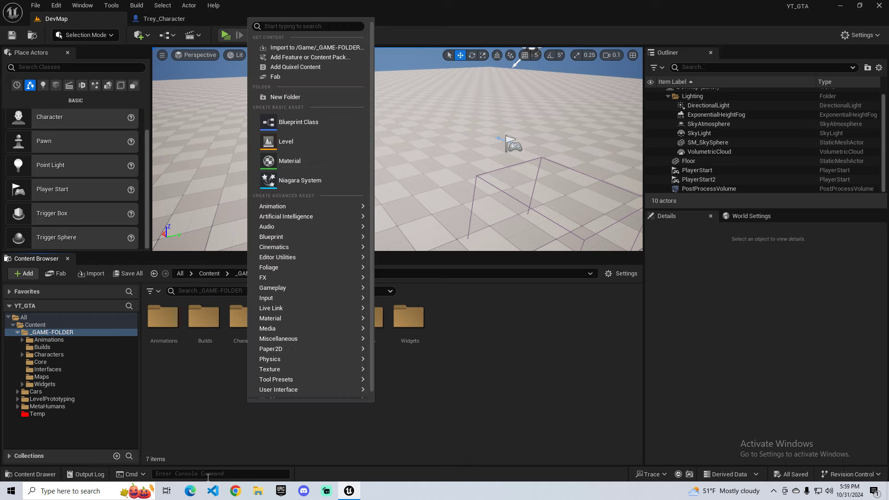
{"action": "left_click", "coordinate": [300, 96]}
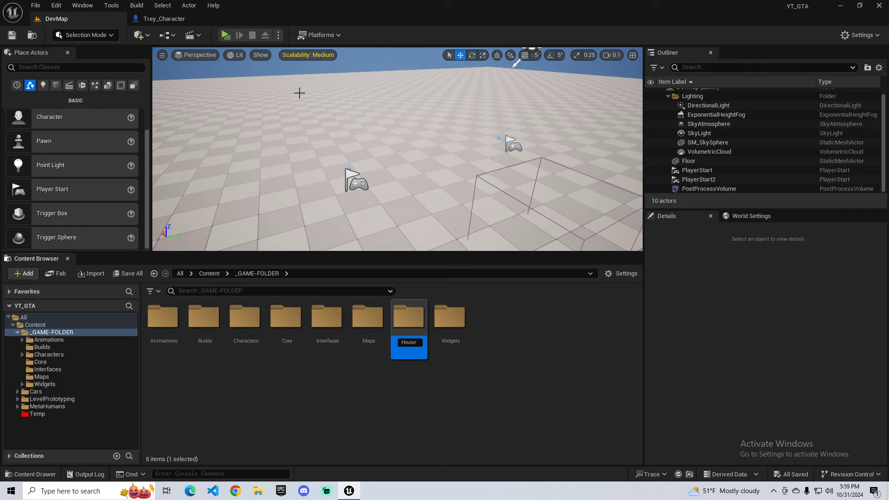
{"action": "type", "text": "HouseFolder"}
{"action": "key", "text": "Return"}
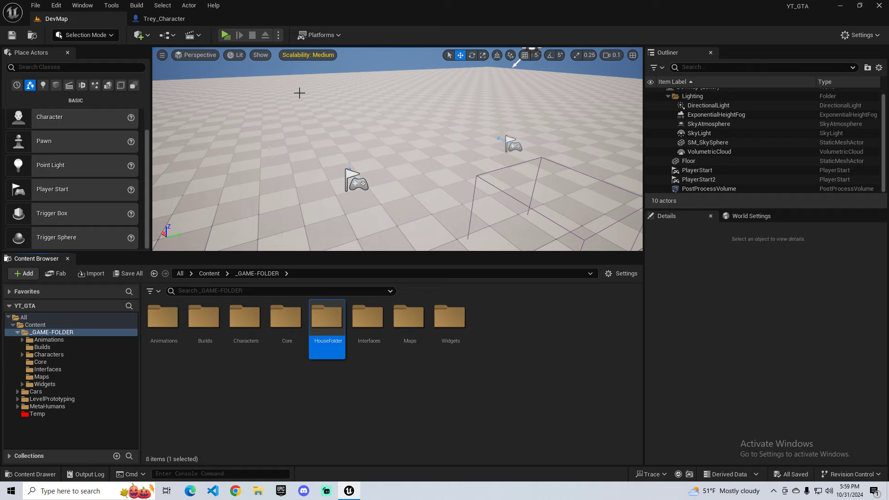
Step: Open HouseFolder and set its folder color to a pink-magenta, hex sRGB B64F9EFF
{"action": "double_click", "coordinate": [318, 324]}
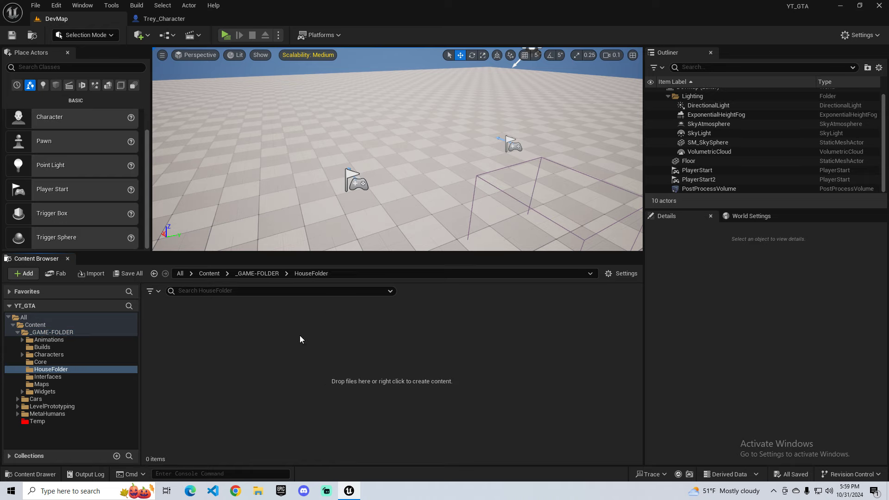
{"action": "right_click", "coordinate": [57, 370]}
{"action": "mouse_move", "coordinate": [115, 241]}
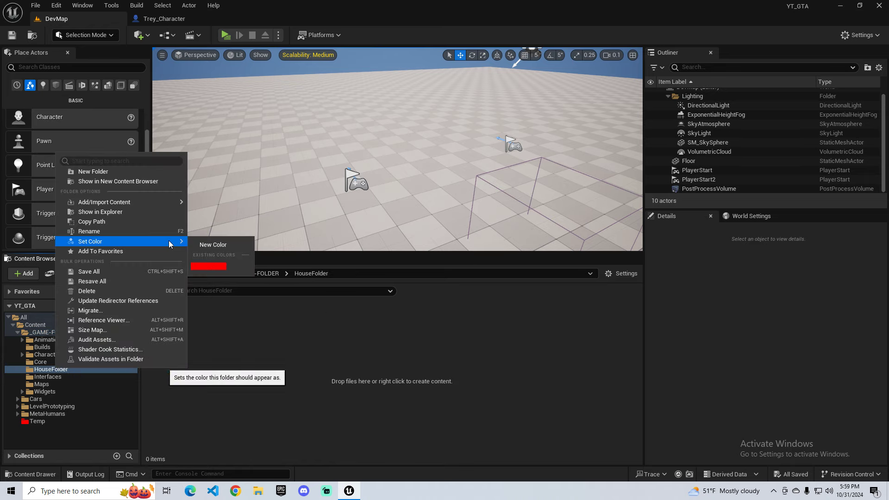
{"action": "left_click", "coordinate": [211, 240]}
{"action": "mouse_move", "coordinate": [279, 291]}
{"action": "left_mouse_down"}
{"action": "mouse_move", "coordinate": [267, 288]}
{"action": "mouse_move", "coordinate": [294, 290]}
{"action": "left_mouse_up"}
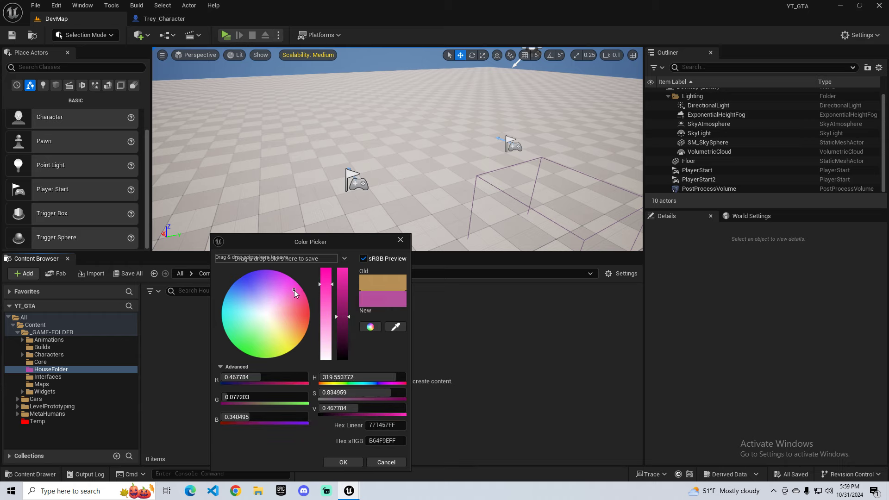
{"action": "left_click", "coordinate": [343, 462]}
Step: Create an Actor Blueprint class named BP_House in HouseFolder
{"action": "right_click", "coordinate": [244, 364]}
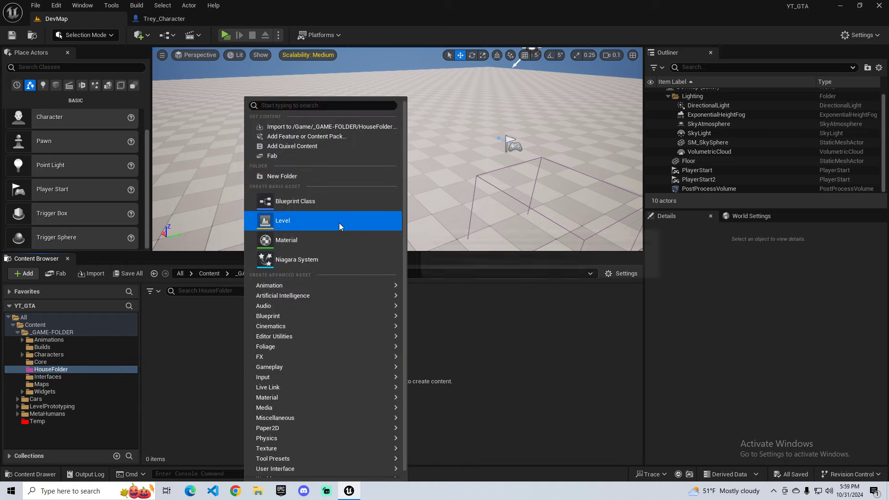
{"action": "left_click", "coordinate": [306, 202]}
{"action": "left_click", "coordinate": [343, 162]}
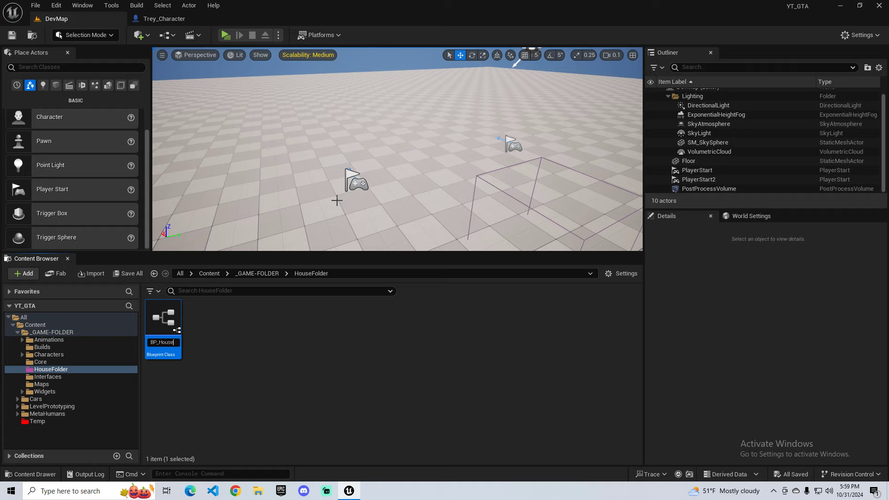
{"action": "key", "text": "Return"}
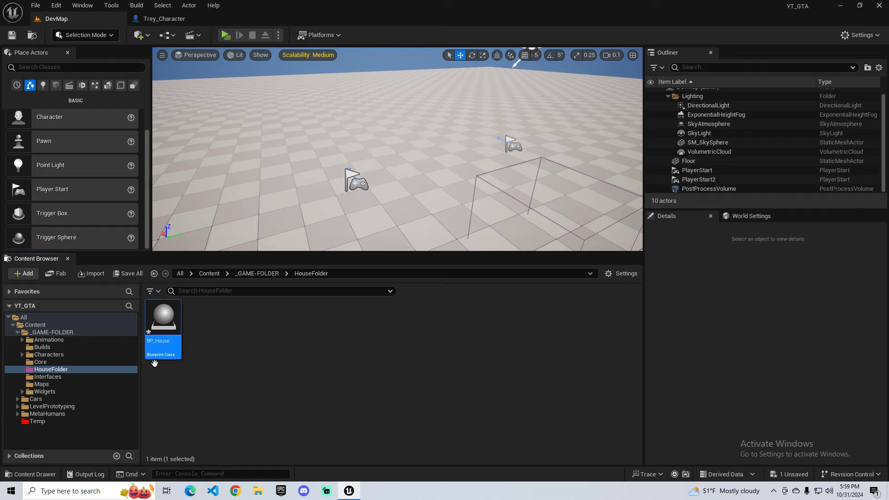
{"action": "left_click", "coordinate": [248, 386]}
{"action": "right_click", "coordinate": [227, 353]}
{"action": "mouse_move", "coordinate": [230, 355]}
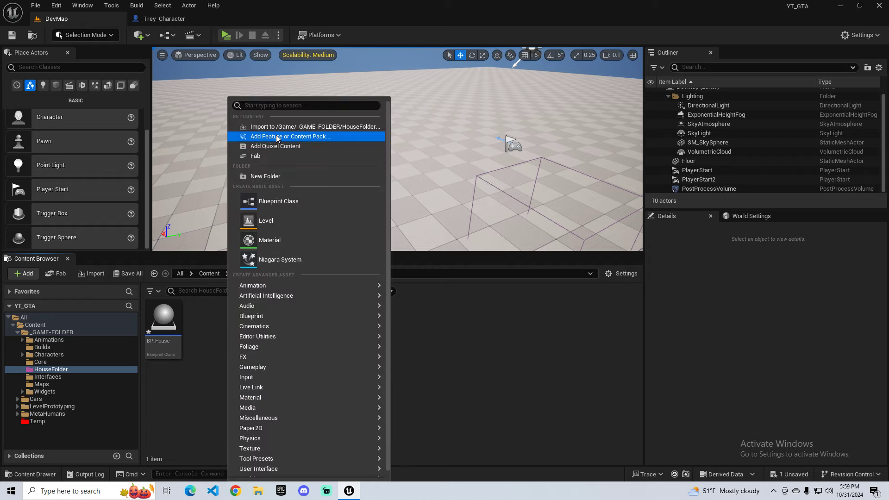
{"action": "left_click", "coordinate": [187, 369]}
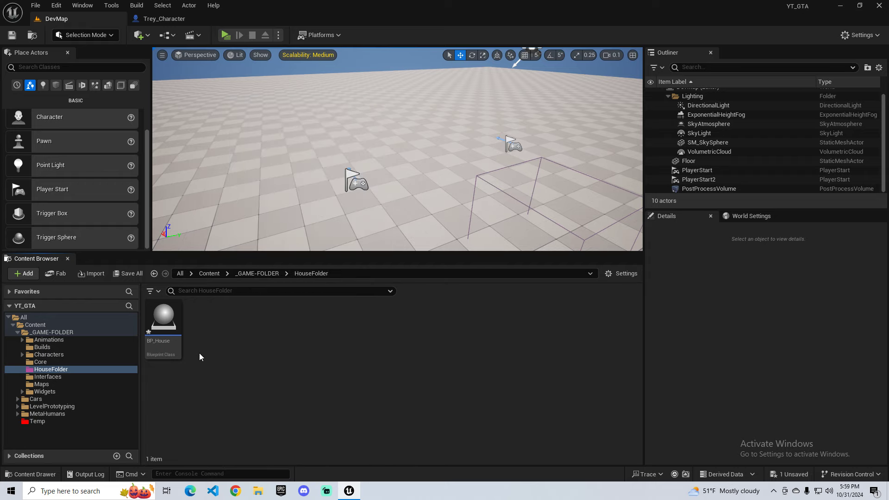
Step: Close the Trey_Character editor and save all unsaved content
{"action": "left_click", "coordinate": [159, 22]}
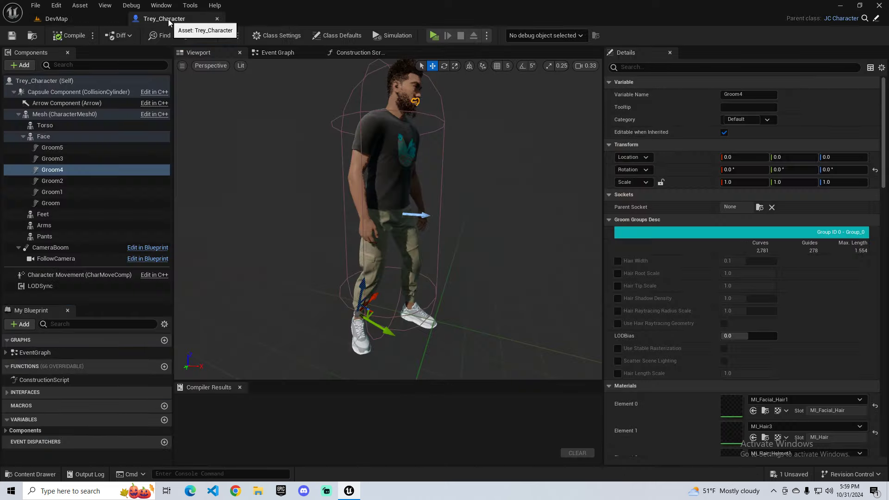
{"action": "left_click", "coordinate": [218, 19]}
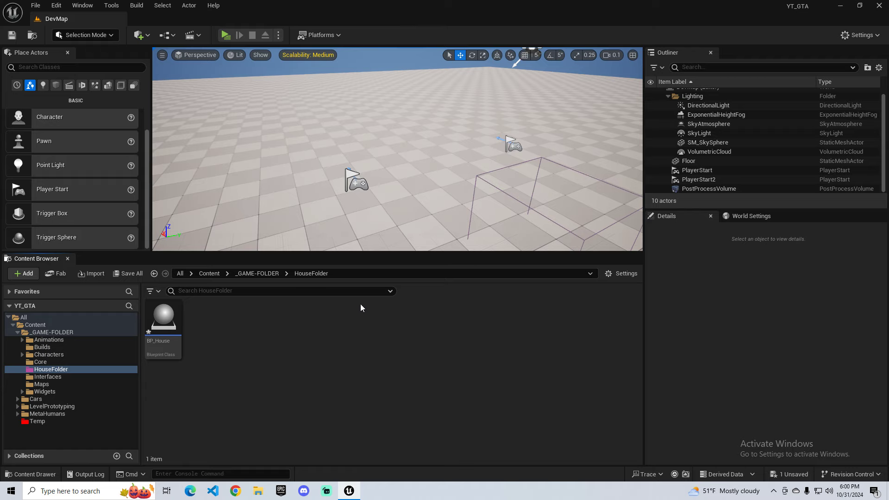
{"action": "left_click", "coordinate": [128, 274]}
{"action": "left_click", "coordinate": [512, 351]}
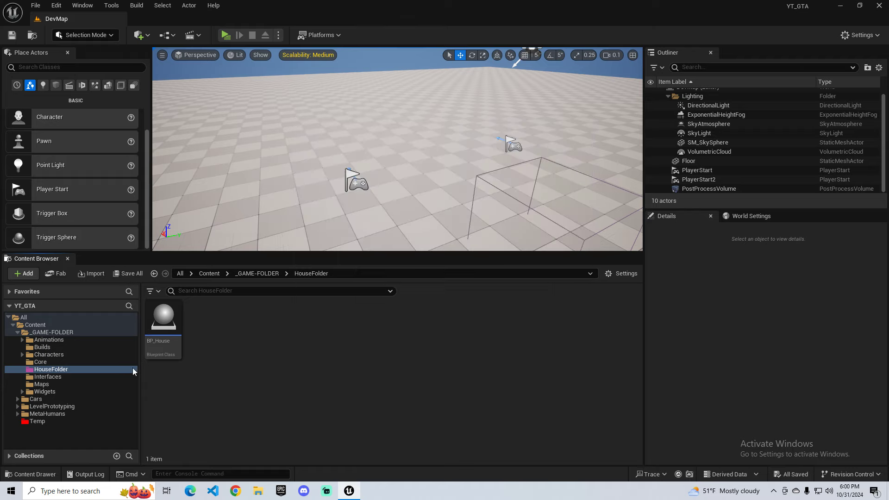
Step: Create a subfolder named Data inside HouseFolder
{"action": "left_click", "coordinate": [162, 324]}
{"action": "right_click", "coordinate": [222, 361]}
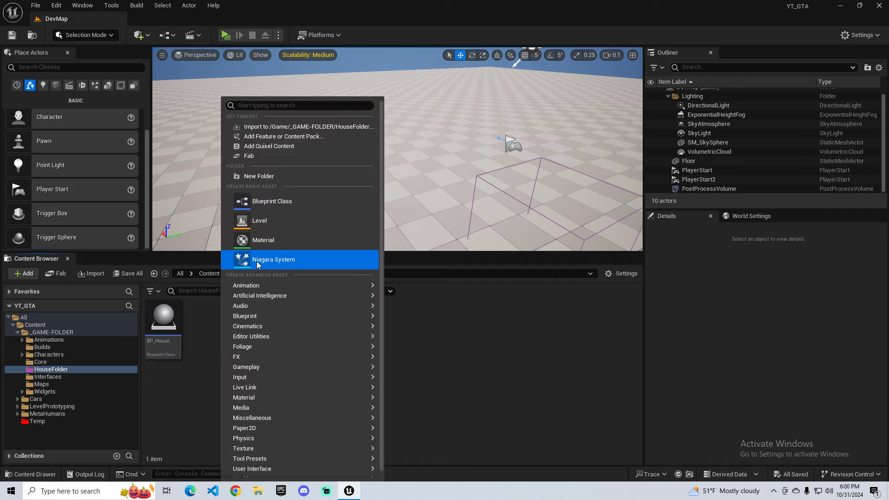
{"action": "left_click", "coordinate": [258, 174]}
{"action": "type", "text": "Data"}
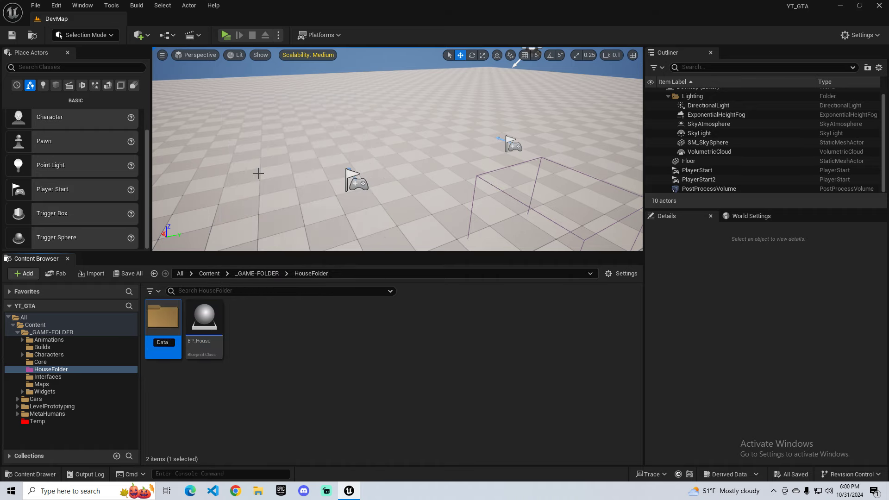
{"action": "key", "text": "Return"}
{"action": "right_click", "coordinate": [240, 388]}
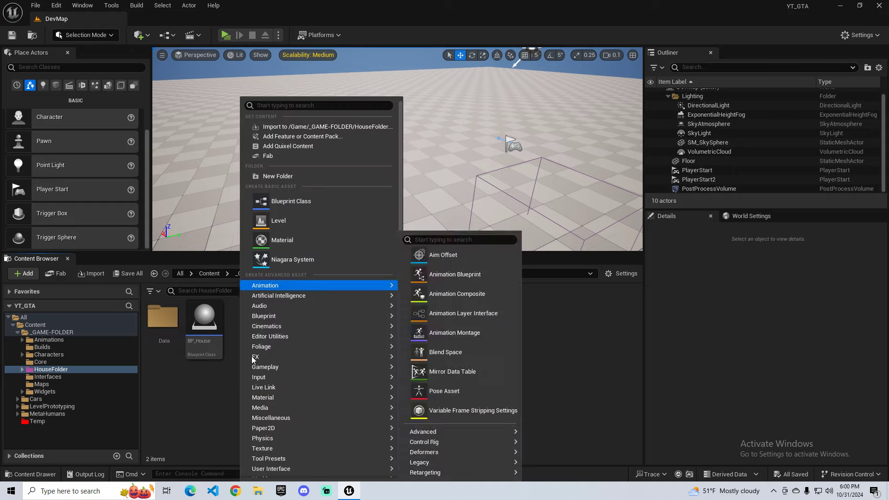
{"action": "left_click", "coordinate": [193, 446]}
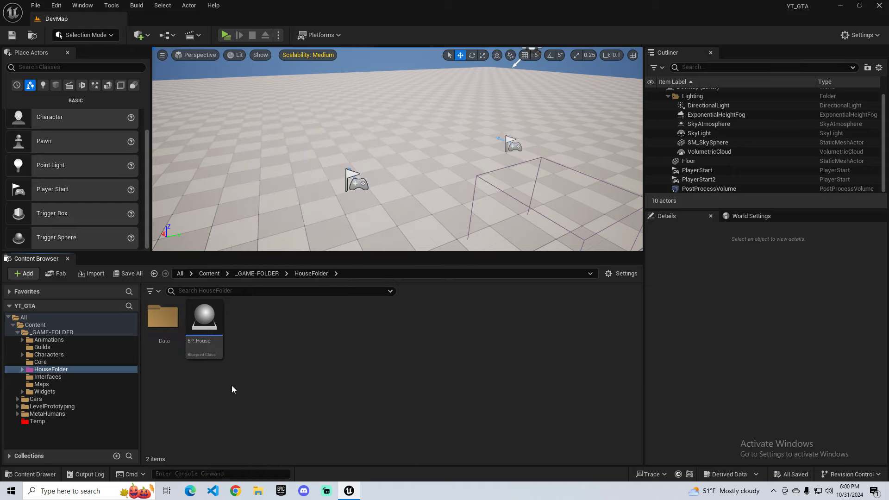
Step: Create an Actor Component Blueprint class named BPC_House in HouseFolder
{"action": "right_click", "coordinate": [258, 386]}
{"action": "left_click", "coordinate": [299, 201]}
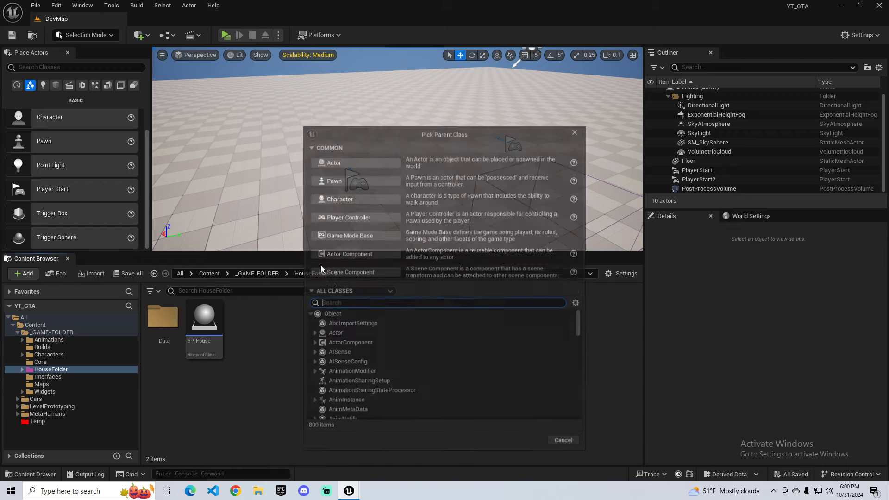
{"action": "left_click", "coordinate": [332, 255]}
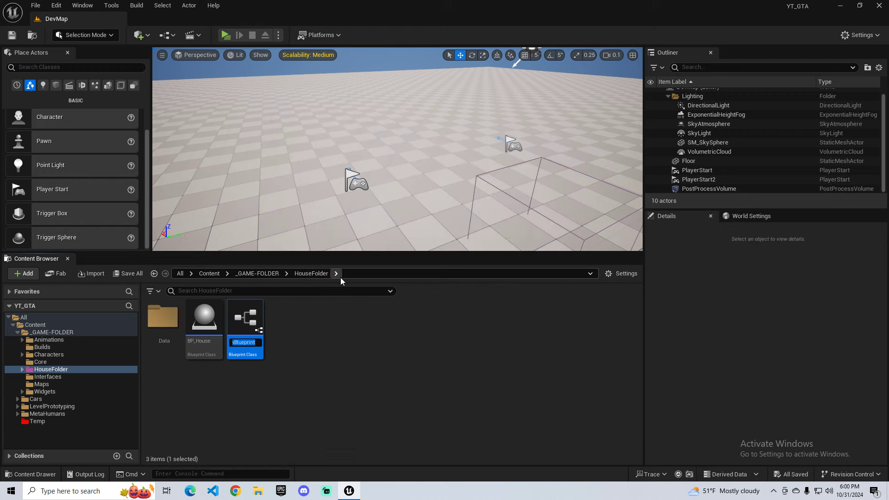
{"action": "type", "text": "BPC_House"}
{"action": "key", "text": "Return"}
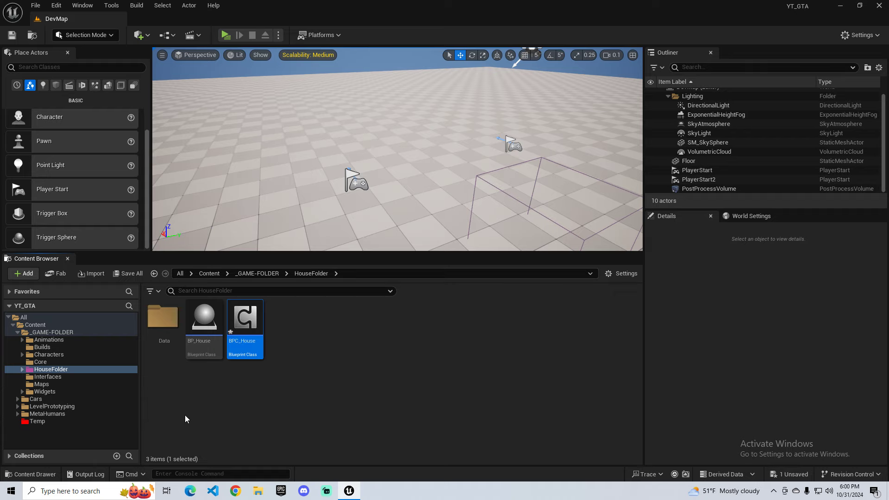
{"action": "left_click", "coordinate": [235, 393]}
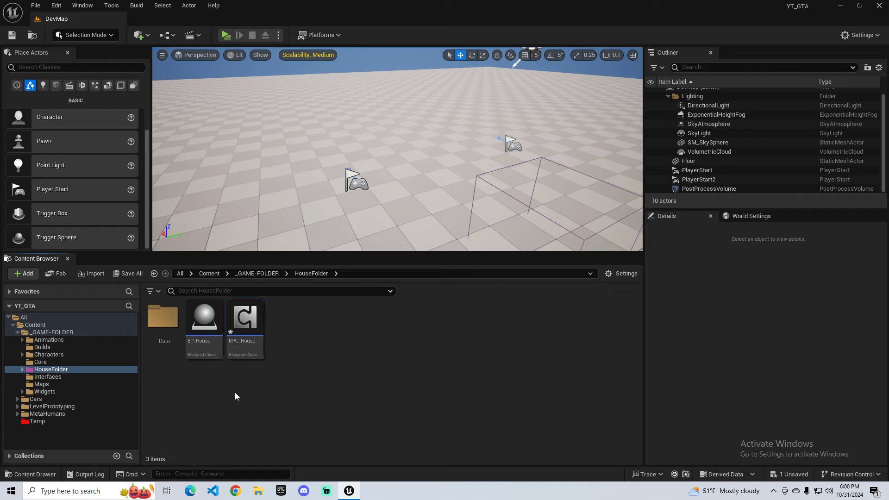
Step: Open the Data folder and create a Blueprint structure named HouseInfo in it
{"action": "double_click", "coordinate": [162, 317]}
{"action": "right_click", "coordinate": [201, 357]}
{"action": "mouse_move", "coordinate": [201, 356]}
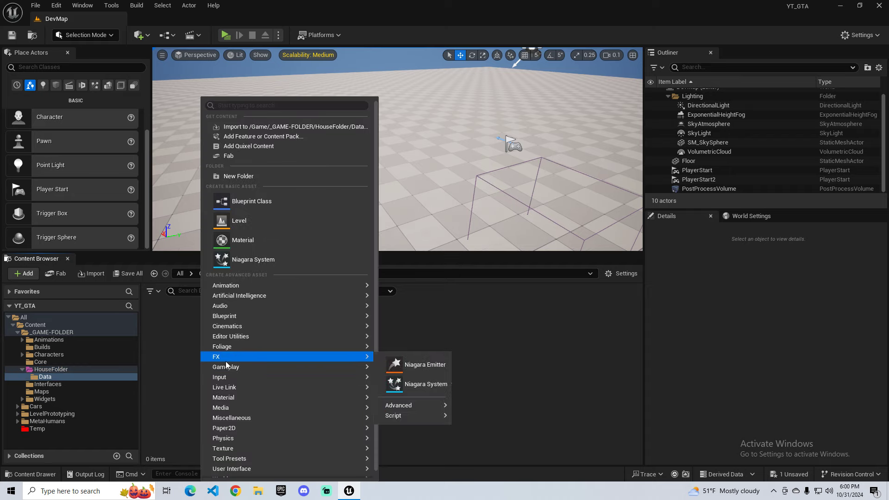
{"action": "mouse_move", "coordinate": [220, 317]}
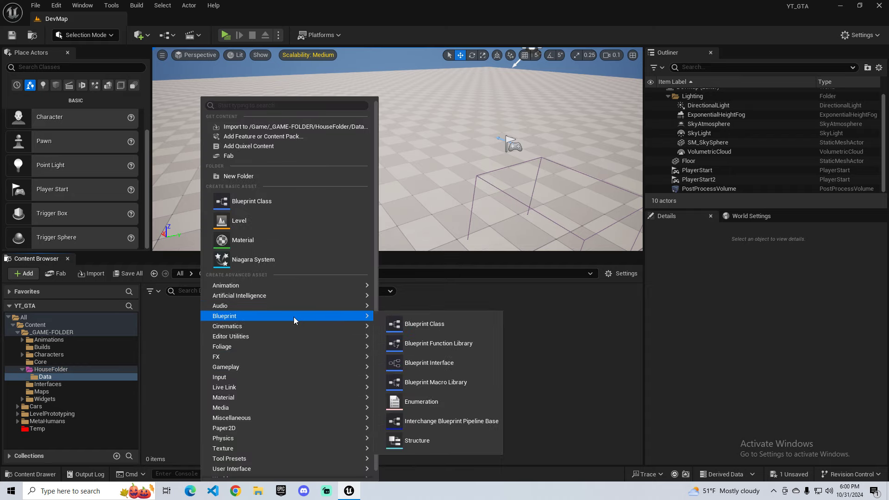
{"action": "left_click", "coordinate": [418, 437]}
{"action": "type", "text": "Ho"}
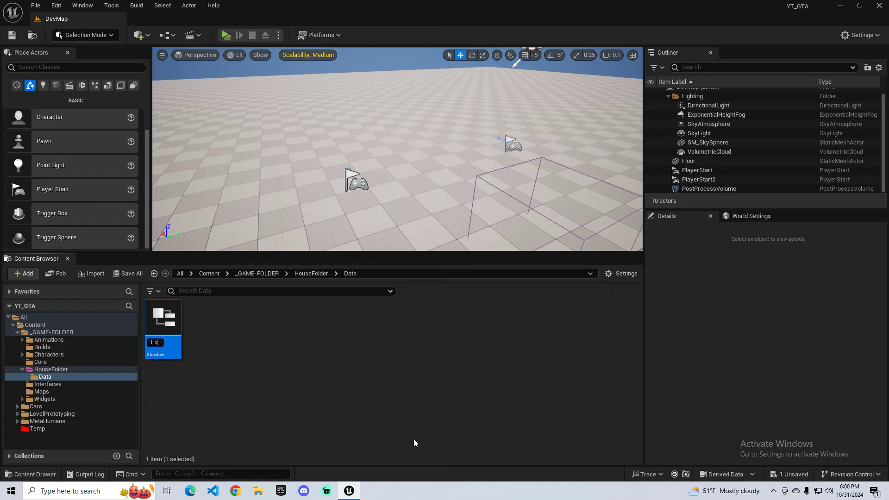
{"action": "type", "text": "useInfo"}
{"action": "key", "text": "Return"}
Step: Create a Blueprint enumeration named HouseType in the Data folder
{"action": "right_click", "coordinate": [329, 385]}
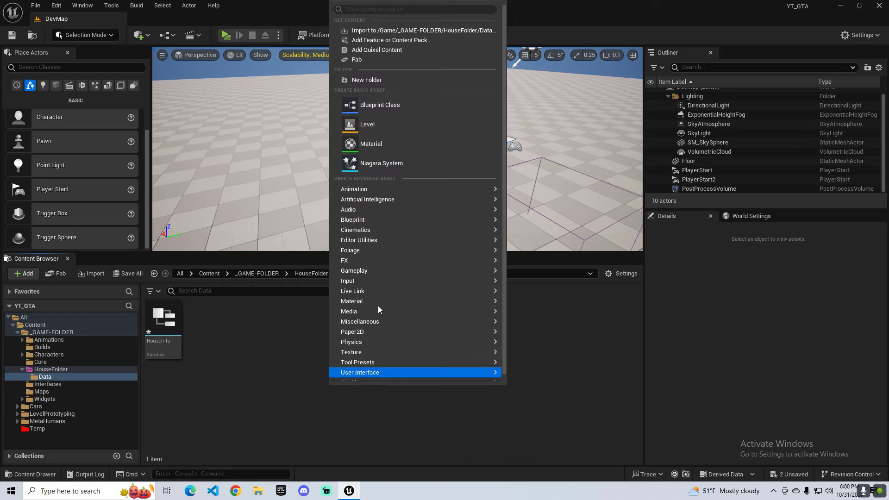
{"action": "mouse_move", "coordinate": [354, 224]}
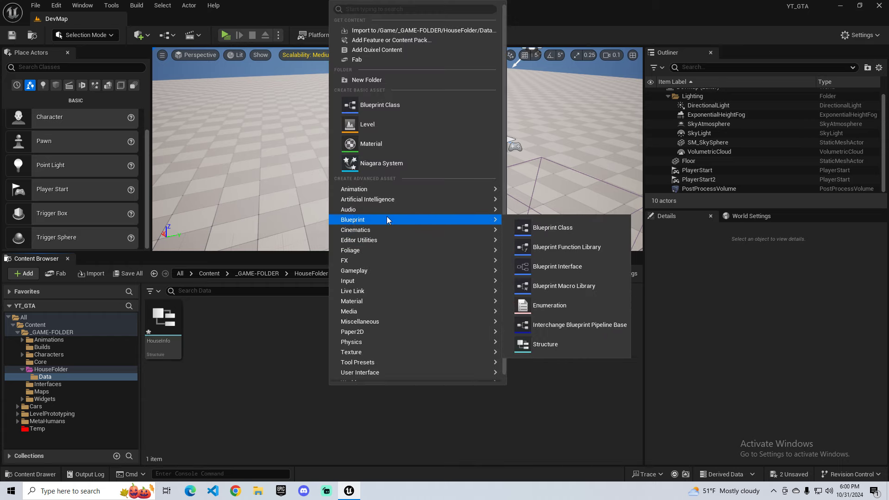
{"action": "left_click", "coordinate": [546, 307]}
{"action": "type", "text": "H"}
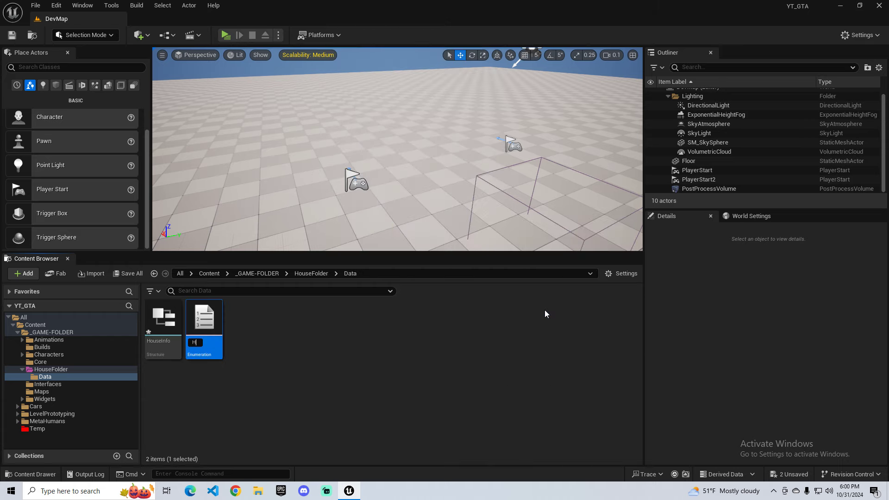
{"action": "type", "text": "ouseType"}
{"action": "key", "text": "Return"}
{"action": "left_click", "coordinate": [286, 387]}
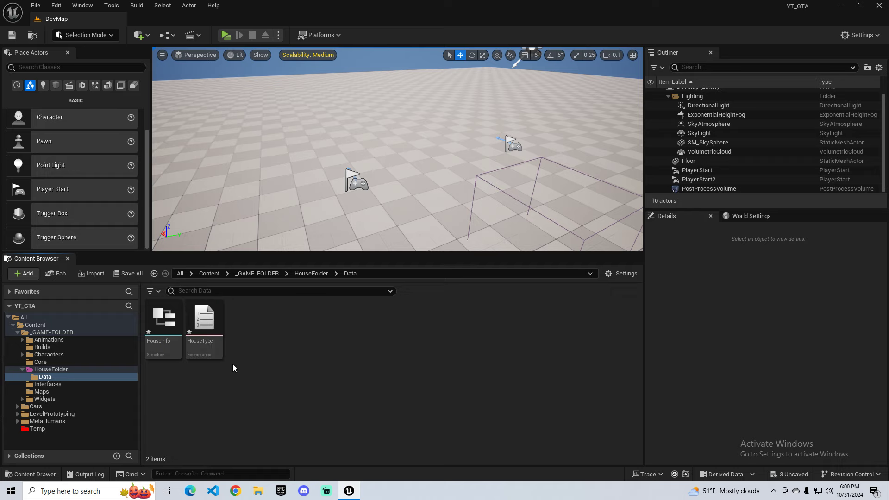
Step: Create a second enumeration named HouseStatus in the Data folder and save all content
{"action": "right_click", "coordinate": [279, 366]}
{"action": "mouse_move", "coordinate": [313, 319]}
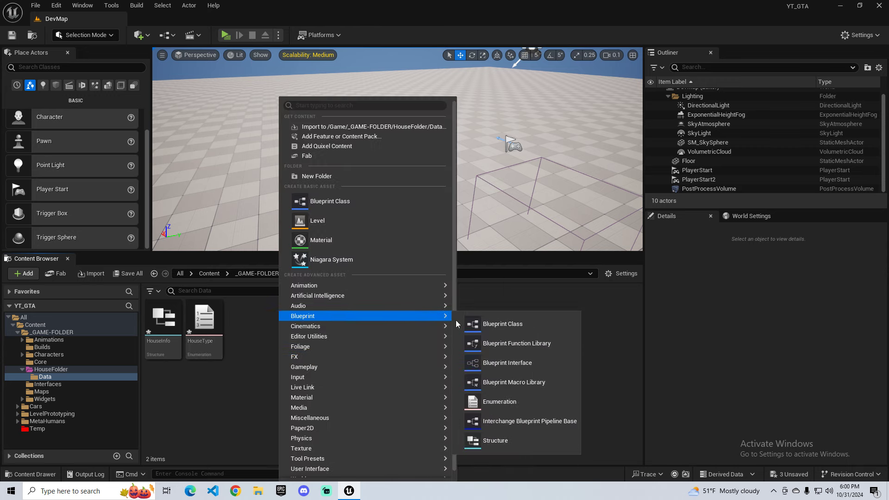
{"action": "left_click", "coordinate": [491, 402]}
{"action": "type", "text": "H"}
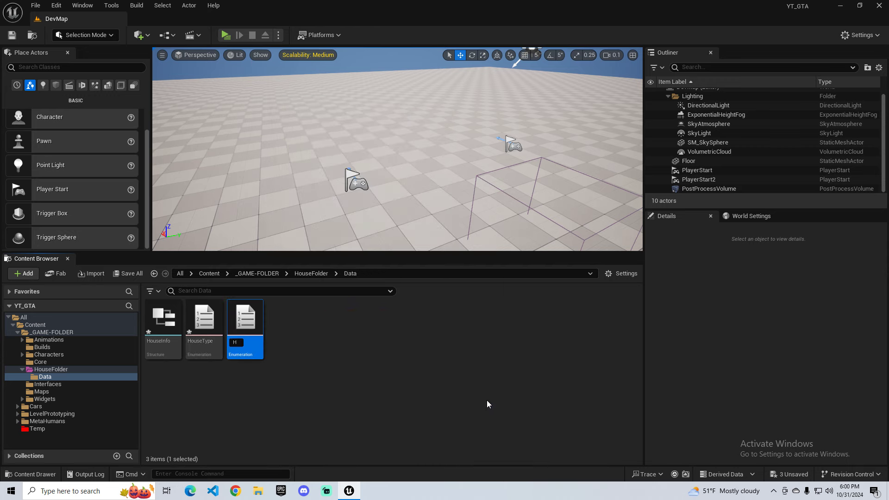
{"action": "type", "text": "ouseStatus"}
{"action": "key", "text": "Return"}
{"action": "left_click", "coordinate": [376, 385]}
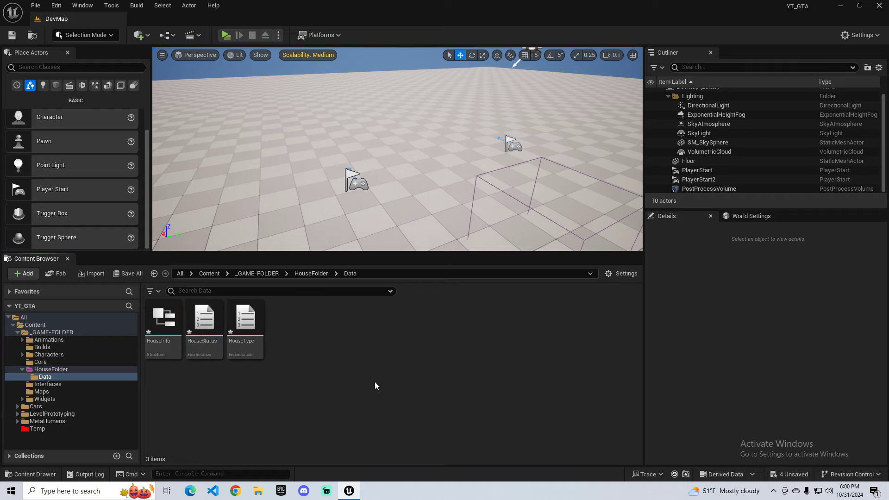
{"action": "left_click", "coordinate": [128, 273]}
{"action": "left_click", "coordinate": [518, 350]}
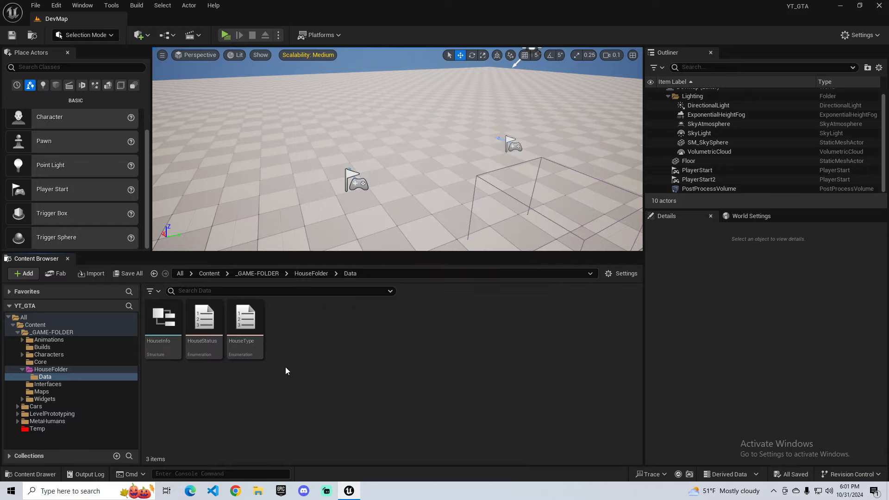
Step: Open the HouseInfo structure and set its first member's type to a BP House class reference
{"action": "double_click", "coordinate": [162, 321]}
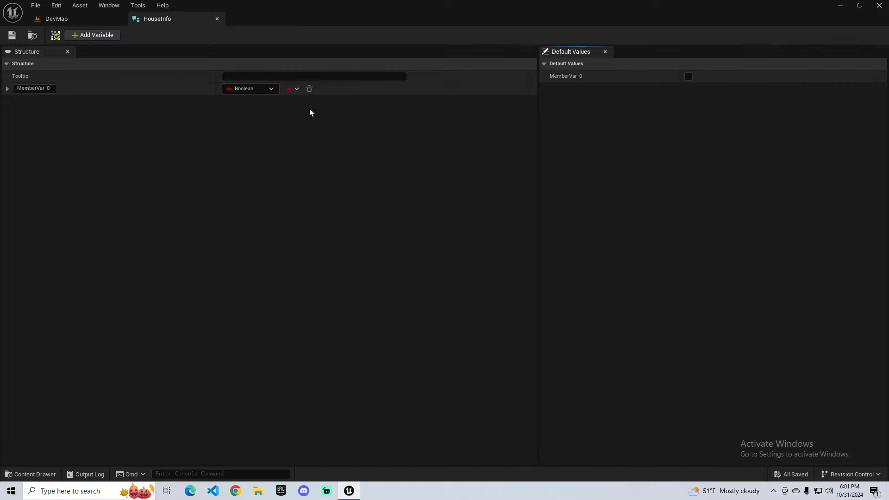
{"action": "left_click", "coordinate": [244, 90]}
{"action": "type", "text": "bp"}
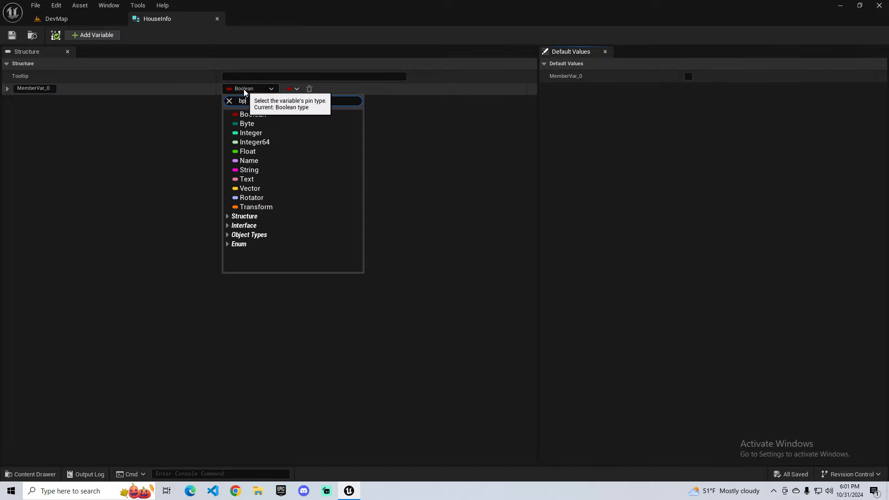
{"action": "type", "text": "_ho"}
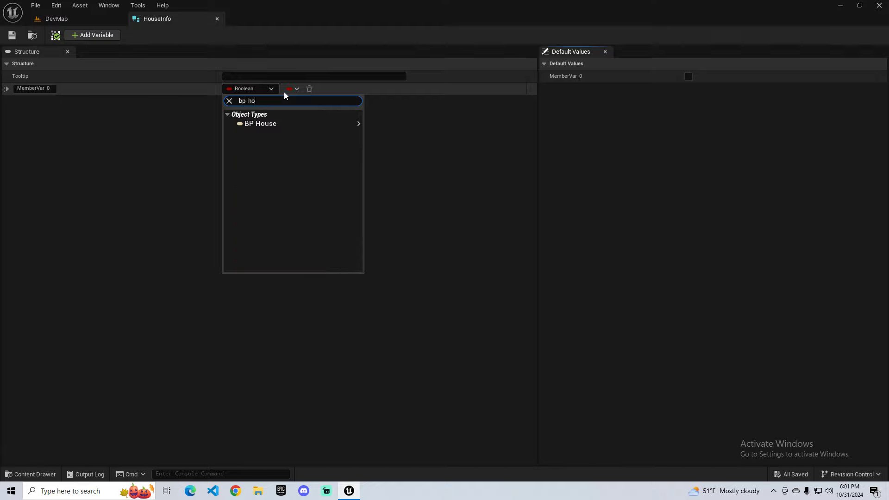
{"action": "mouse_move", "coordinate": [298, 124]}
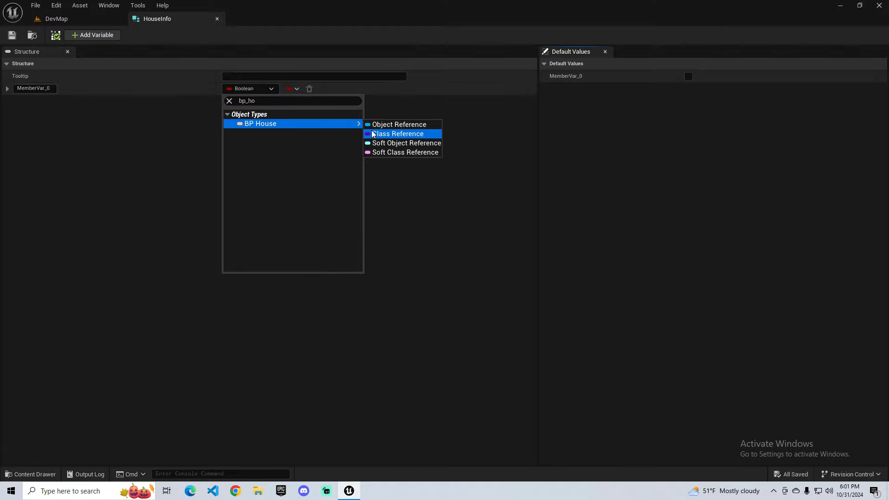
{"action": "left_click", "coordinate": [399, 133]}
Step: Rename the BP House reference member to Class and save the structure
{"action": "left_click", "coordinate": [34, 88]}
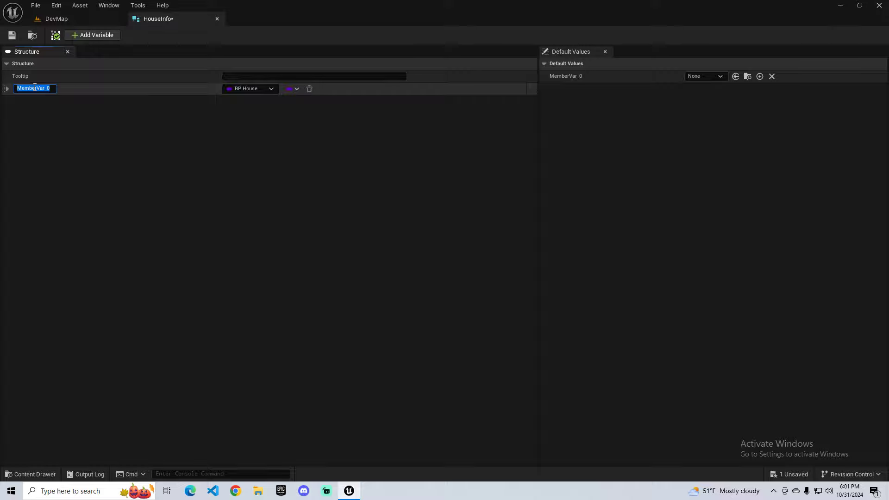
{"action": "type", "text": "Class"}
{"action": "key", "text": "Return"}
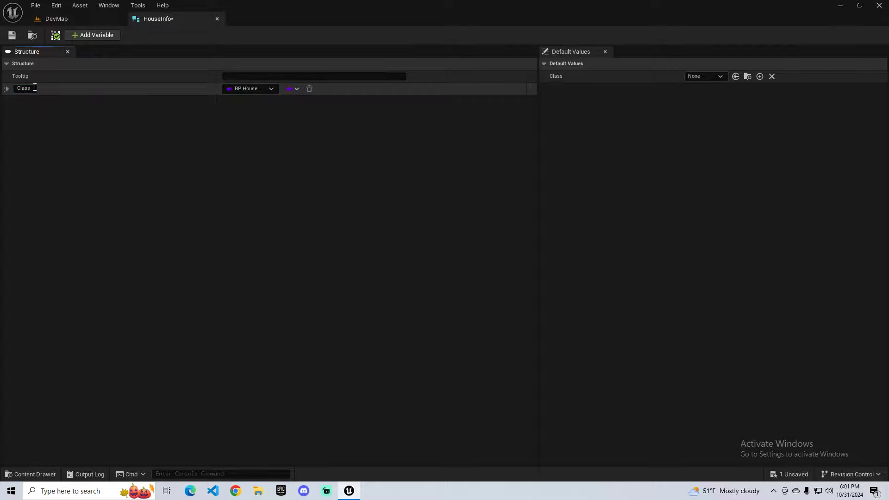
{"action": "left_click", "coordinate": [13, 36]}
Step: Add a Text variable called Name to the HouseInfo structure
{"action": "left_click", "coordinate": [94, 35]}
{"action": "left_click", "coordinate": [244, 101]}
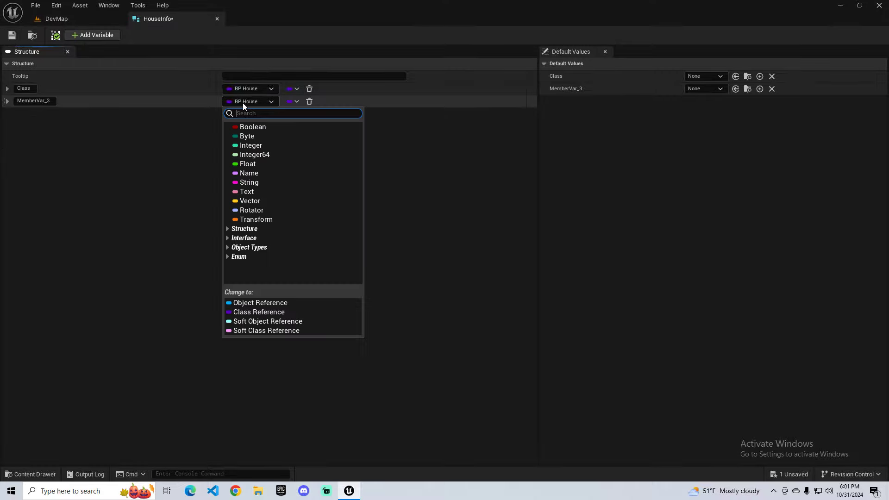
{"action": "left_click", "coordinate": [248, 191]}
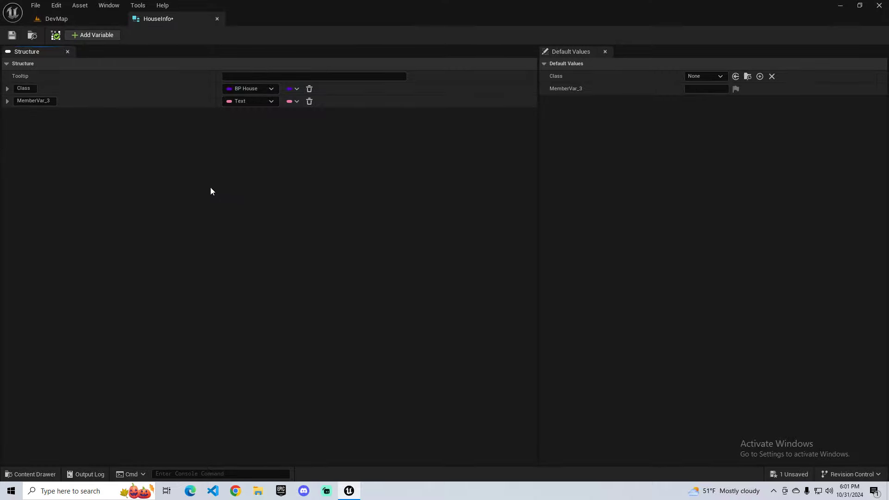
{"action": "double_click", "coordinate": [31, 101]}
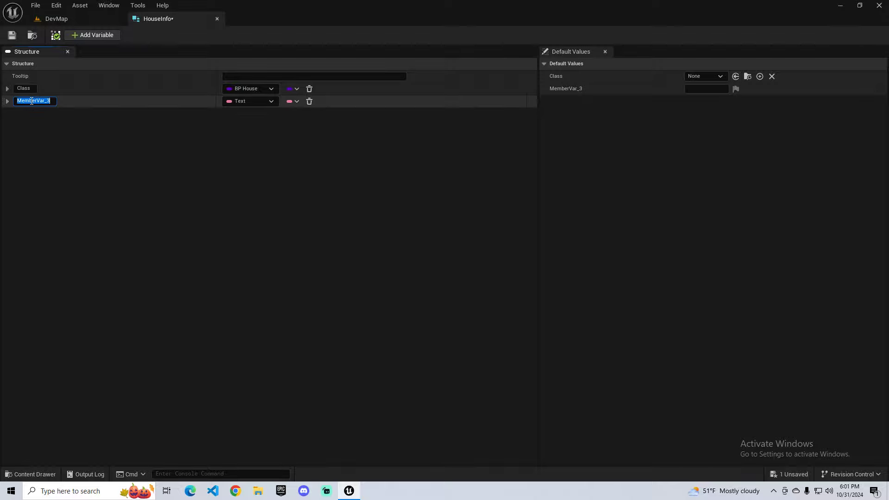
{"action": "type", "text": "Name"}
{"action": "key", "text": "Return"}
Step: Add two more Text variables to HouseInfo, rename the first of them Description, and save the structure
{"action": "left_click", "coordinate": [82, 35]}
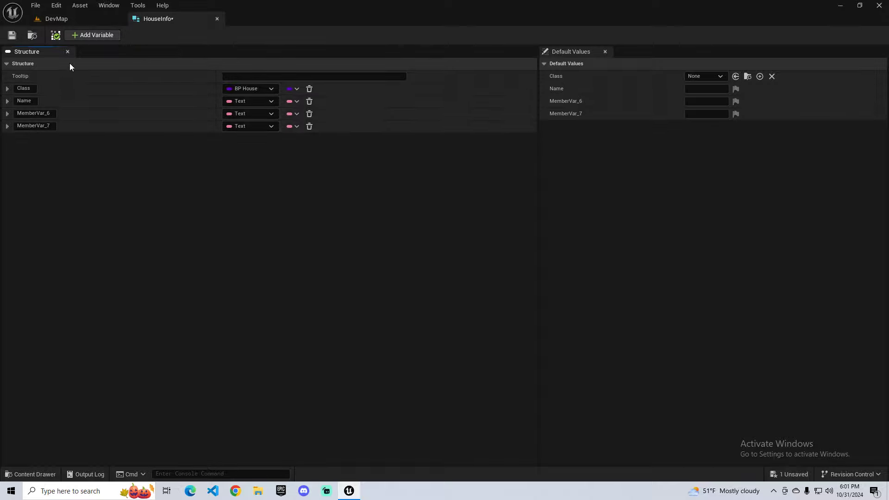
{"action": "double_click", "coordinate": [40, 114]}
{"action": "type", "text": "Desc"}
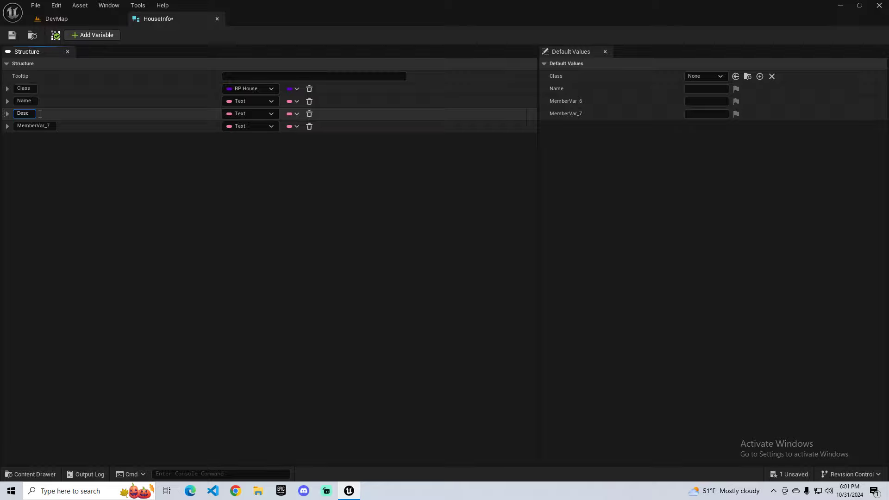
{"action": "type", "text": "ription"}
{"action": "key", "text": "Return"}
{"action": "left_click", "coordinate": [12, 36]}
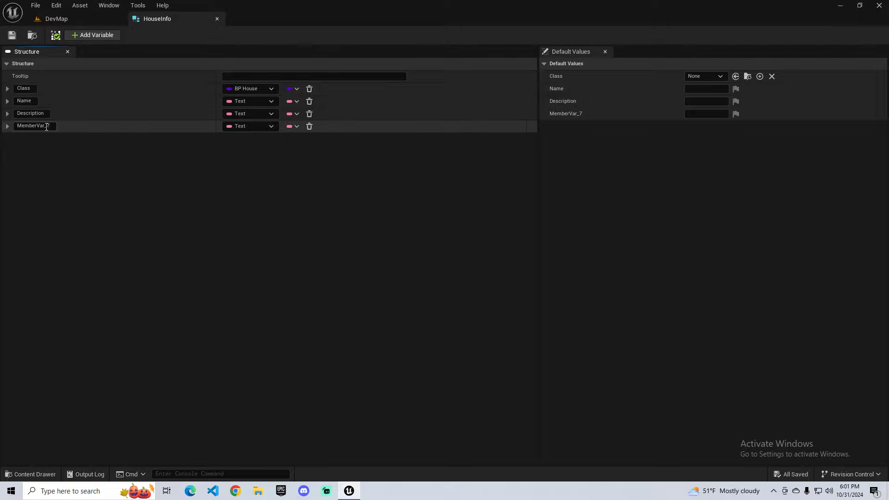
Step: Rename the last HouseInfo variable to Icon and open its variable type choices
{"action": "double_click", "coordinate": [43, 127]}
{"action": "type", "text": "Icon"}
{"action": "key", "text": "Return"}
{"action": "left_click", "coordinate": [250, 127]}
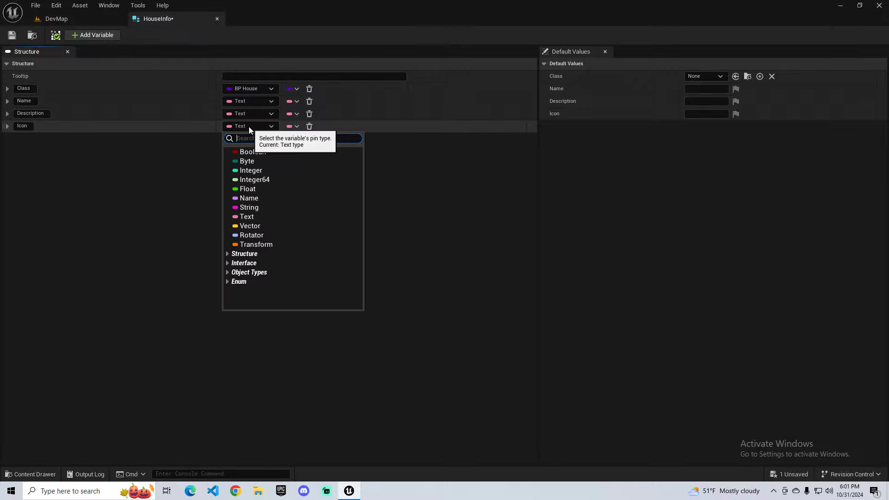